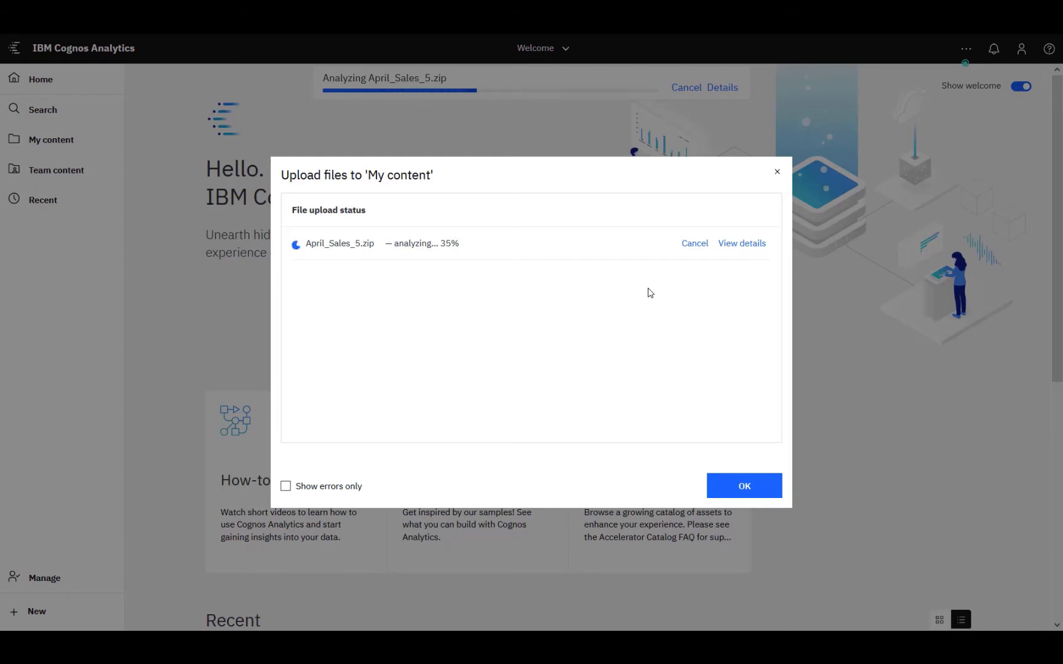
Check the upload details of April_Sales_5.zip and close the upload status once the import is complete.
click(755, 246)
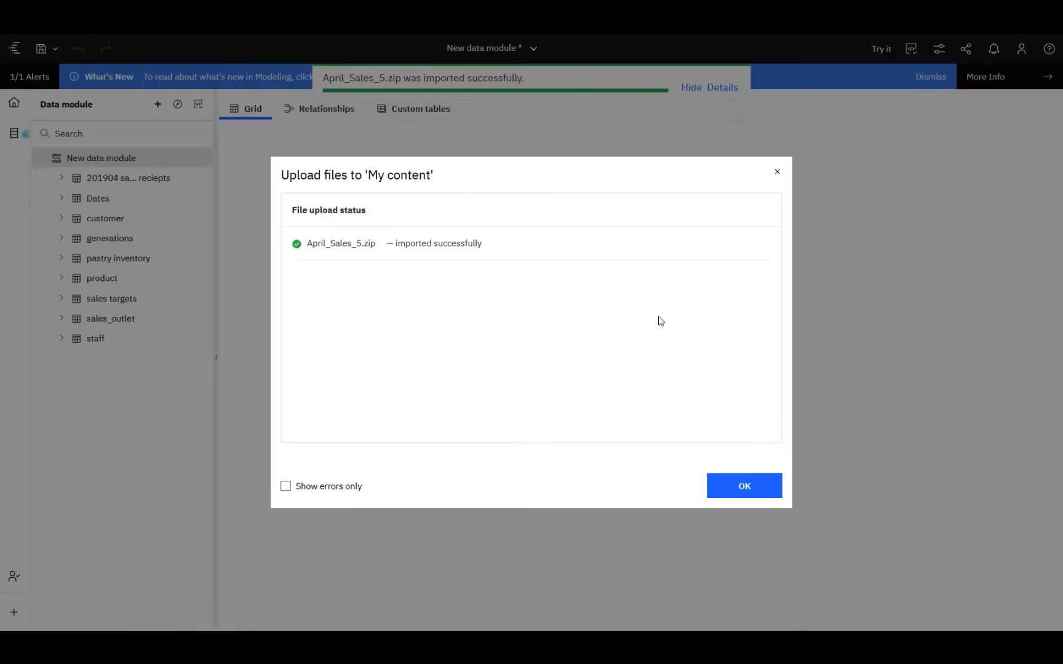
click(744, 486)
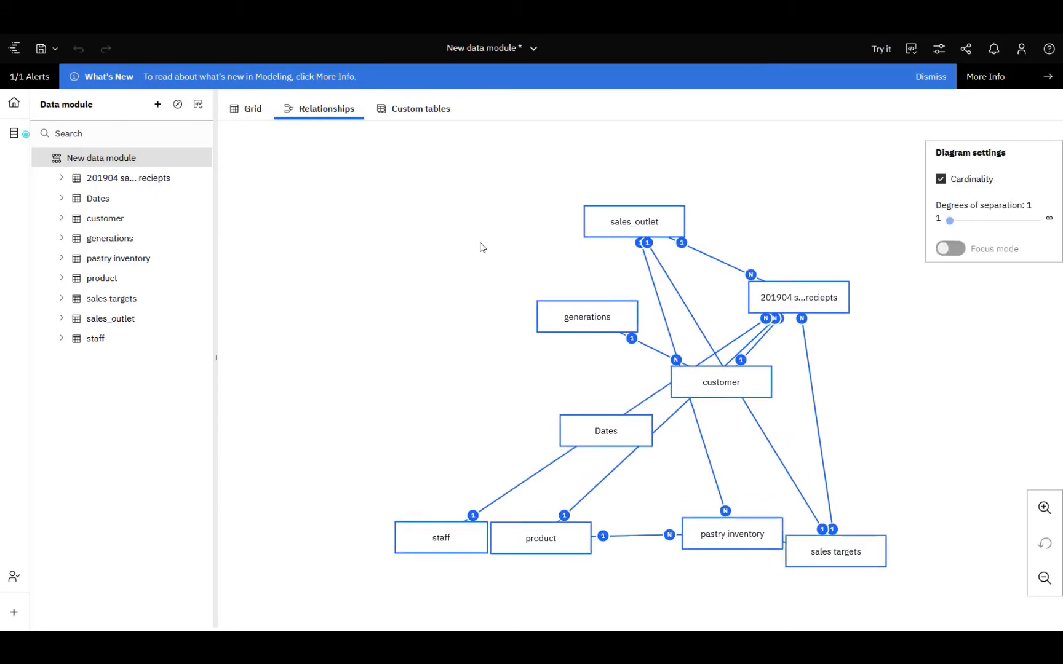
Open the relationship between sales_outlet and 201904 sales reciepts for editing and load its data preview.
right_click(709, 256)
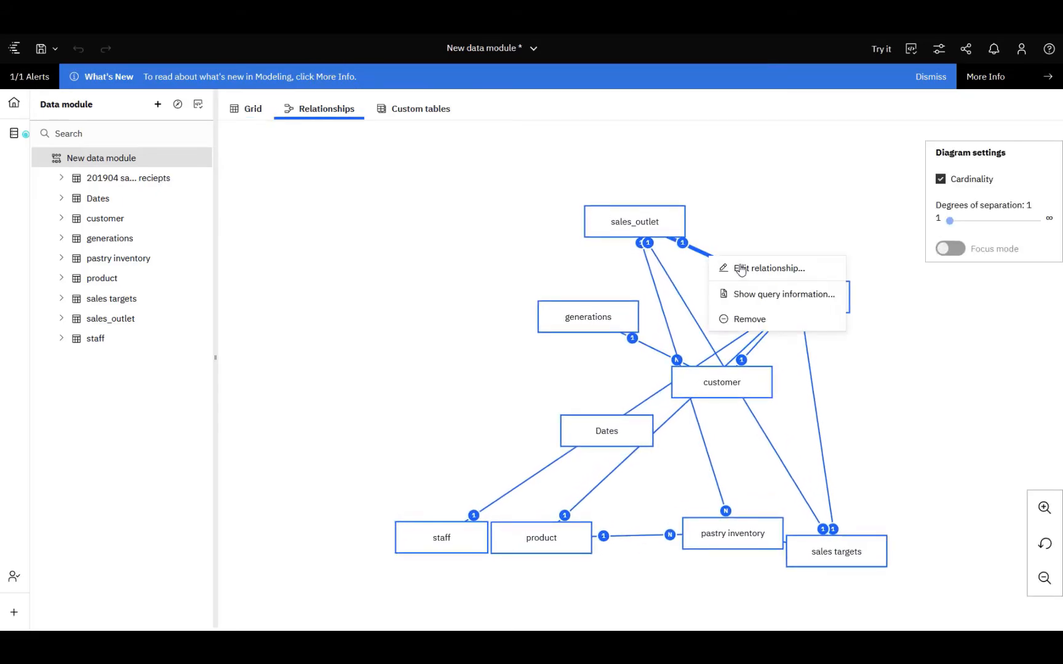
click(742, 269)
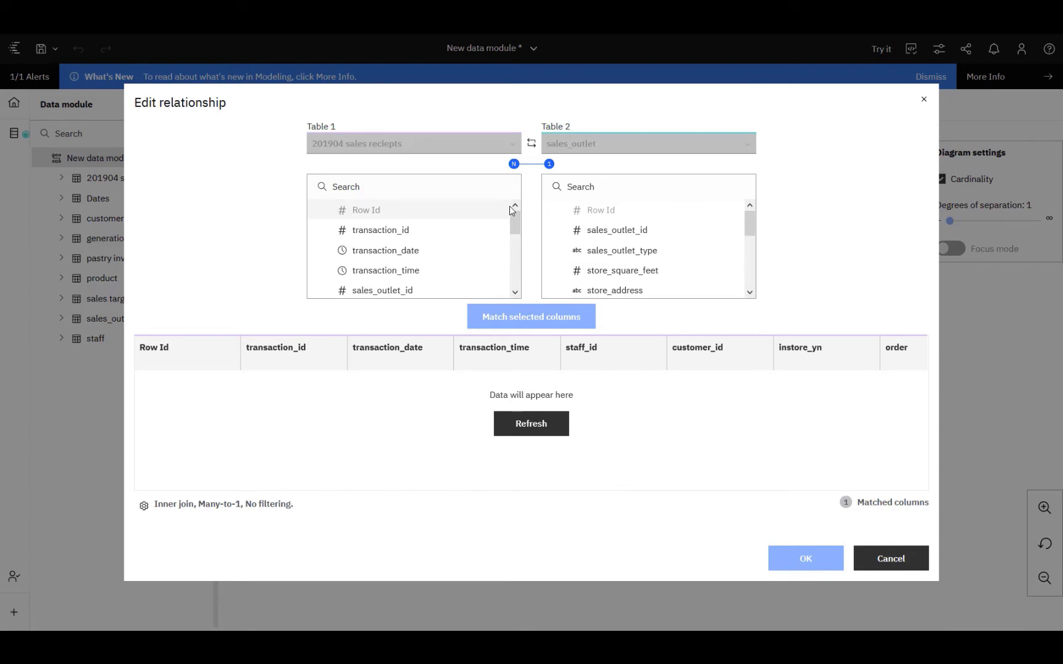
click(547, 427)
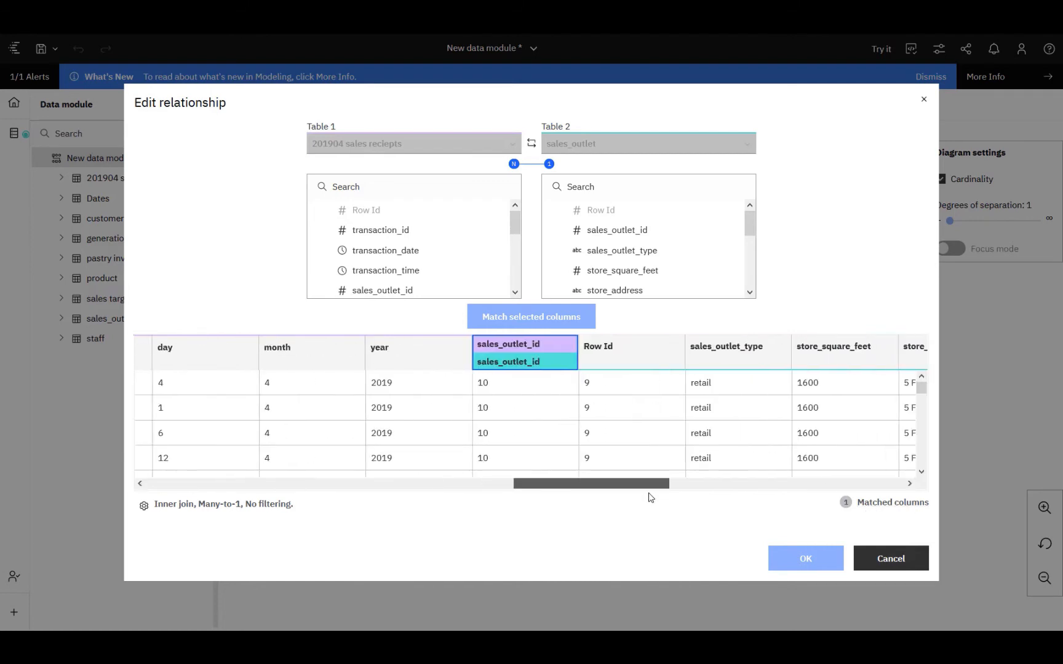
Read the explanations of the relationship type, cardinality and optimization options, and leave the relationship without changing it.
click(189, 513)
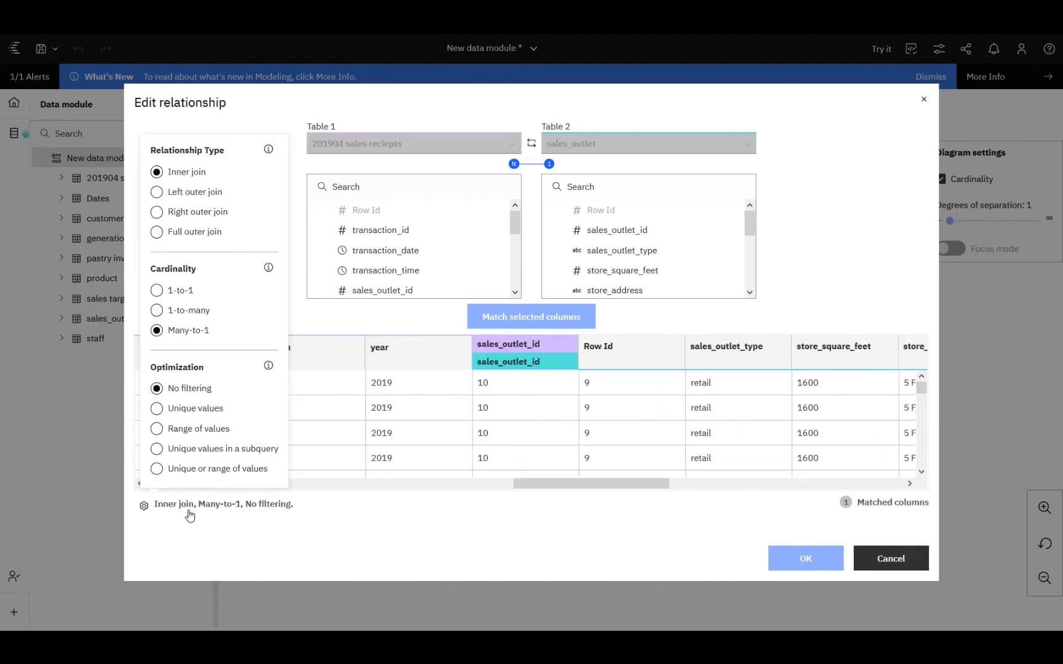
click(269, 149)
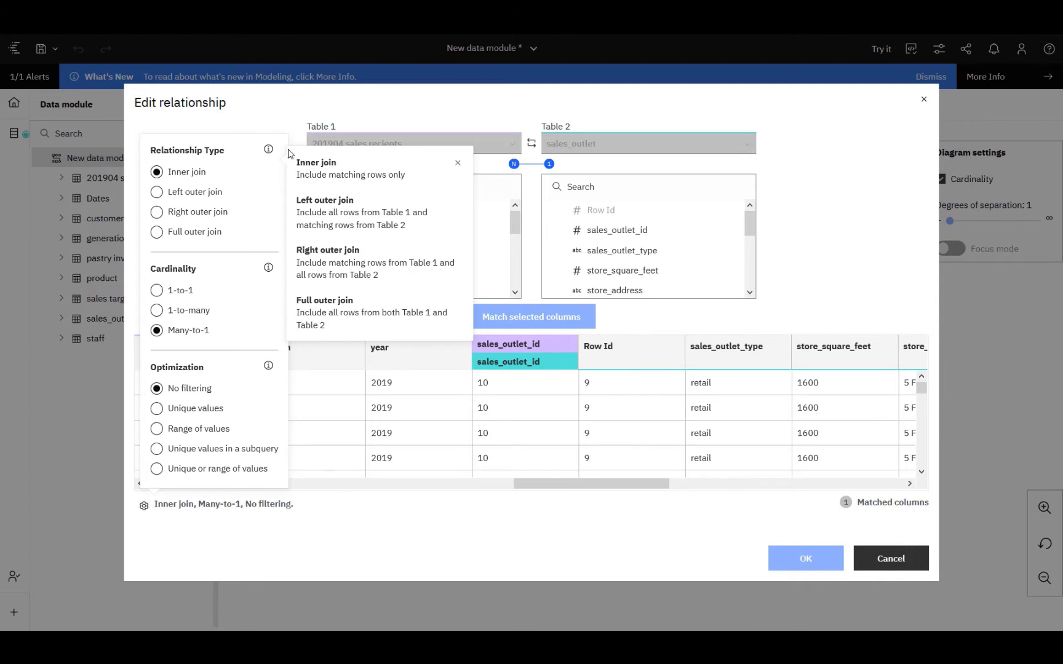
click(268, 269)
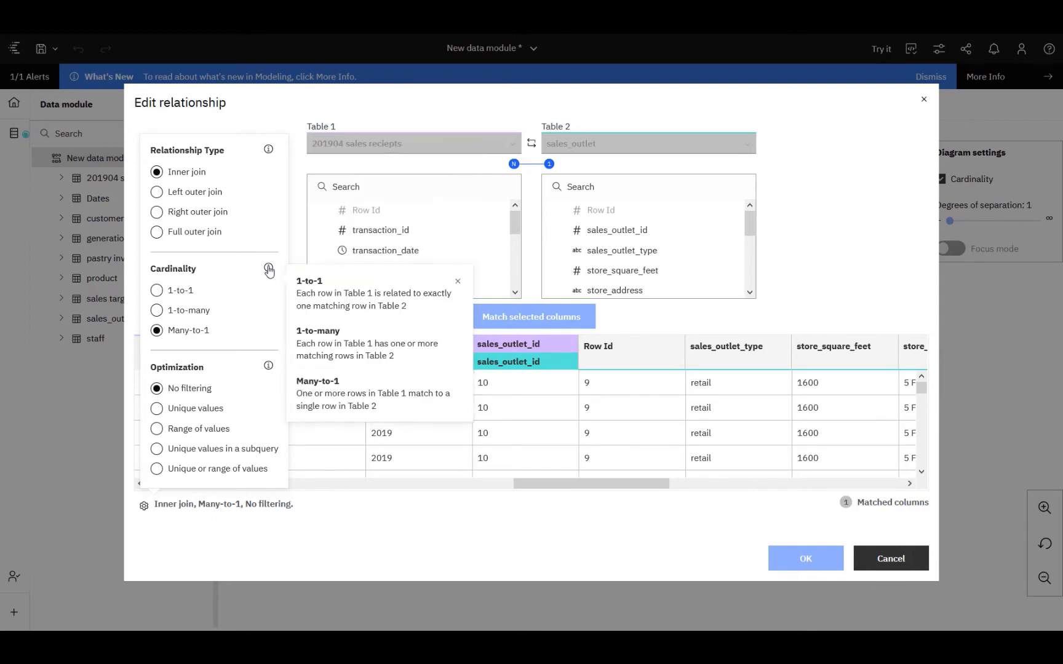
click(269, 366)
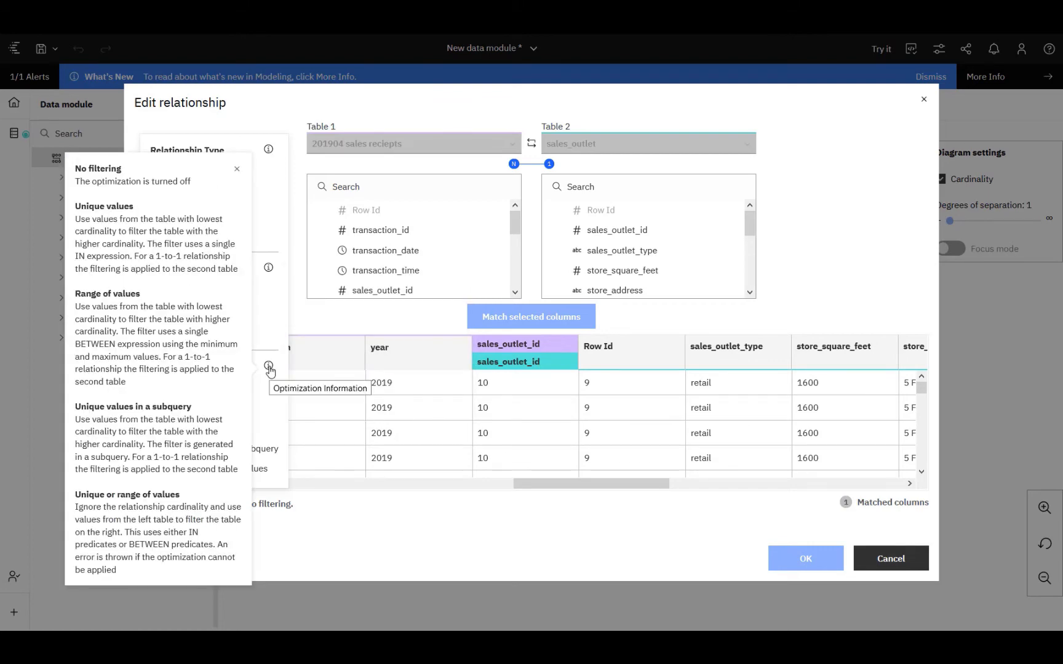
click(921, 316)
click(890, 559)
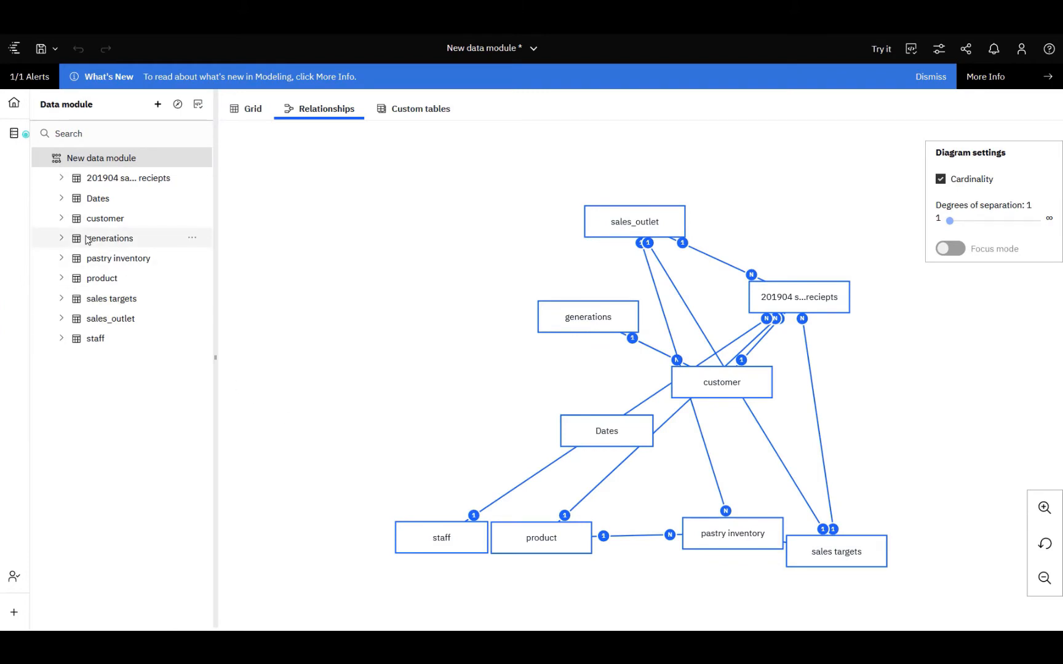
Look through the columns of the 201904 sales reciepts table and switch to the grid view.
click(62, 178)
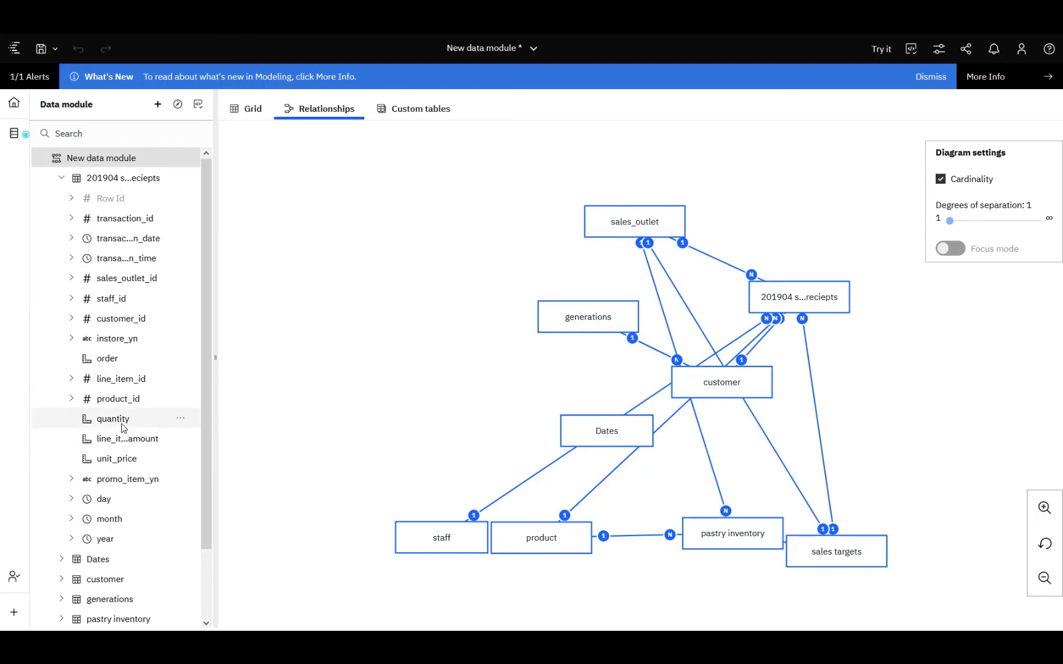
click(246, 110)
click(117, 180)
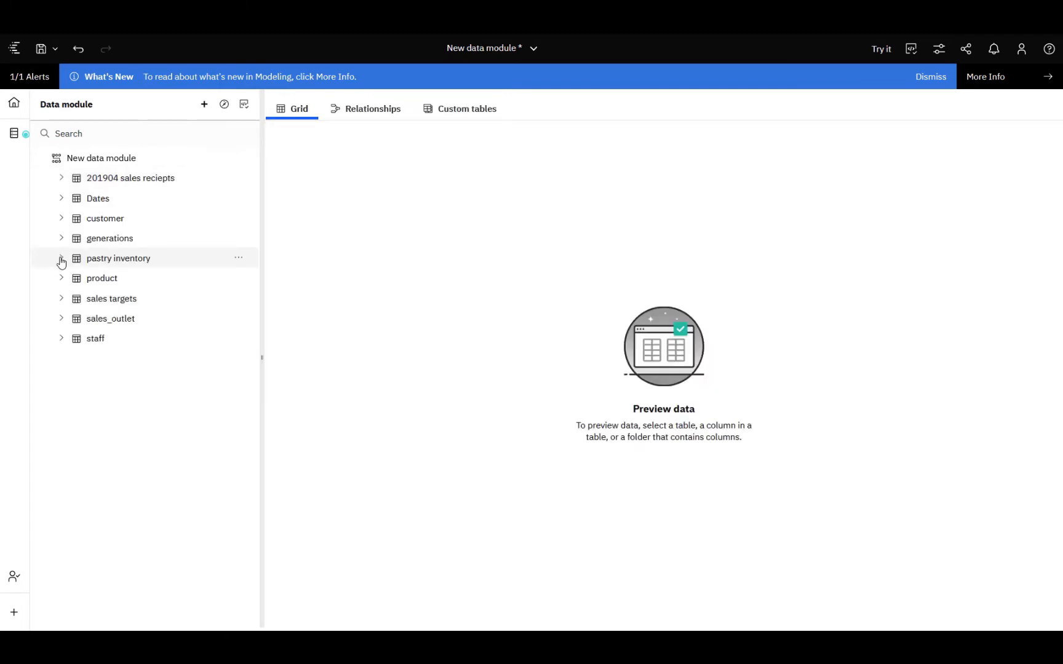
Start a calculation combining waste from pastry inventory with current_retail_price from product.
click(61, 259)
click(111, 399)
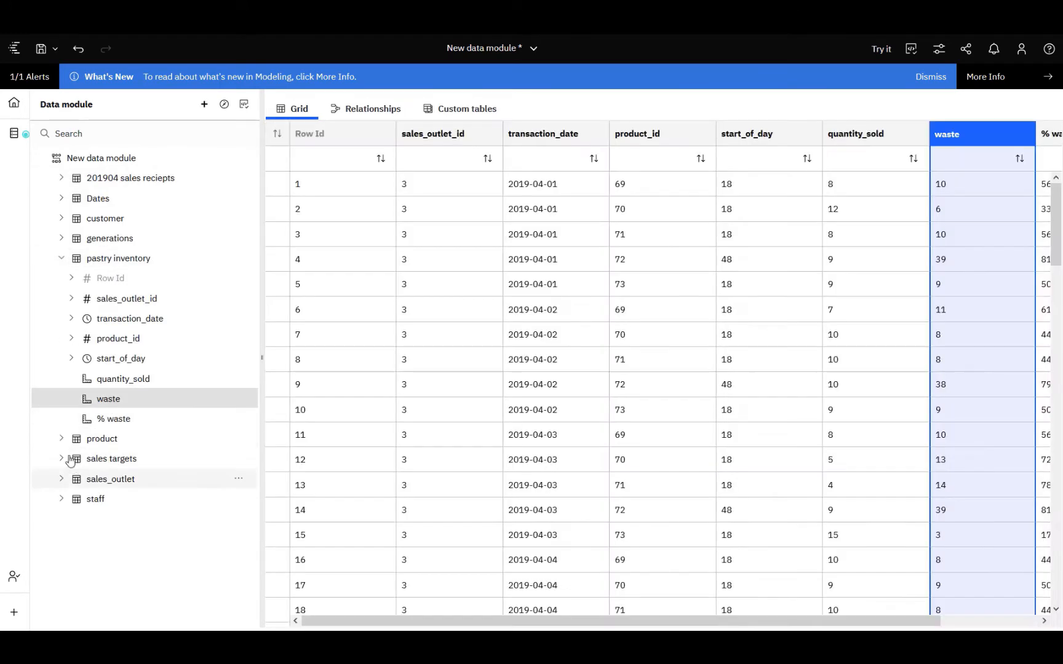
click(62, 438)
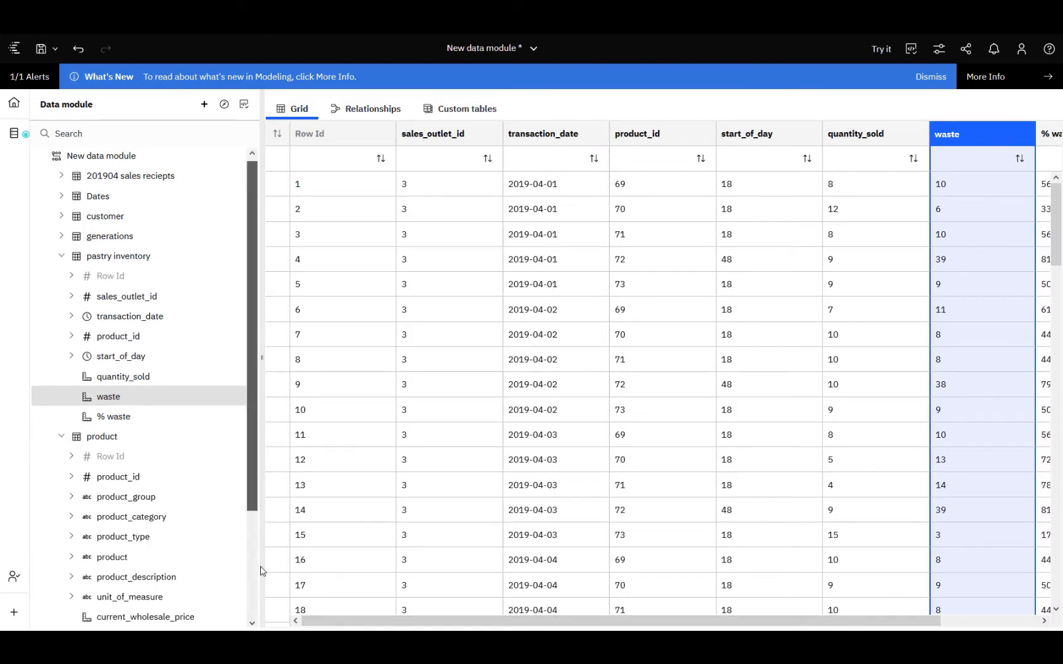
scroll(218, 567, down, 2)
click(227, 519)
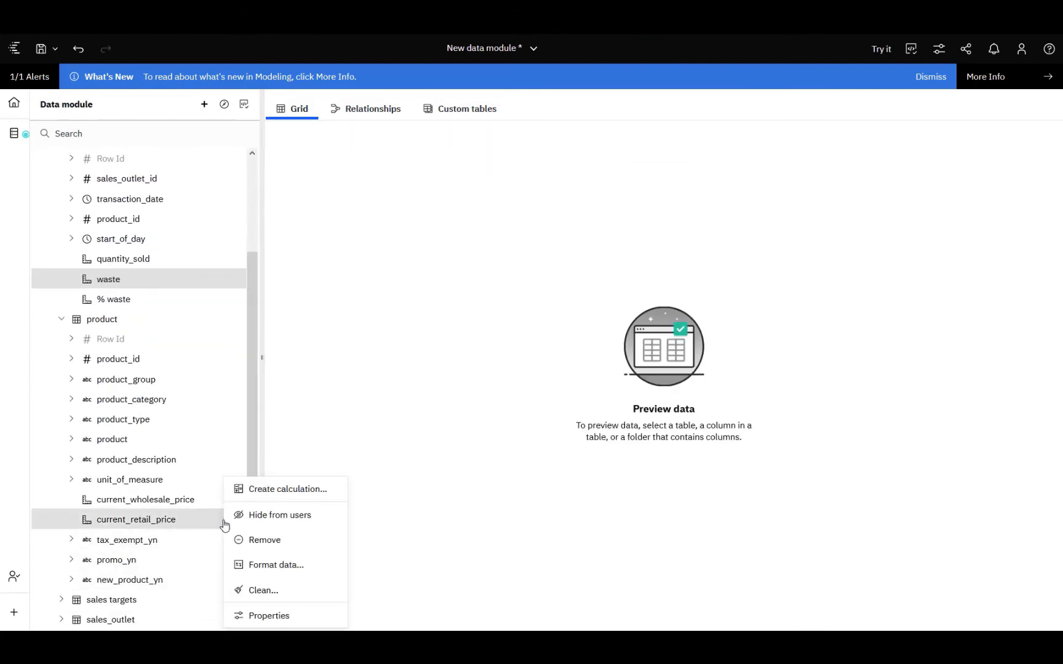
click(272, 490)
Name the calculation Spoilage Expense with waste multiplied by current_retail_price, and open it in the calculation editor.
drag(494, 276, 167, 235)
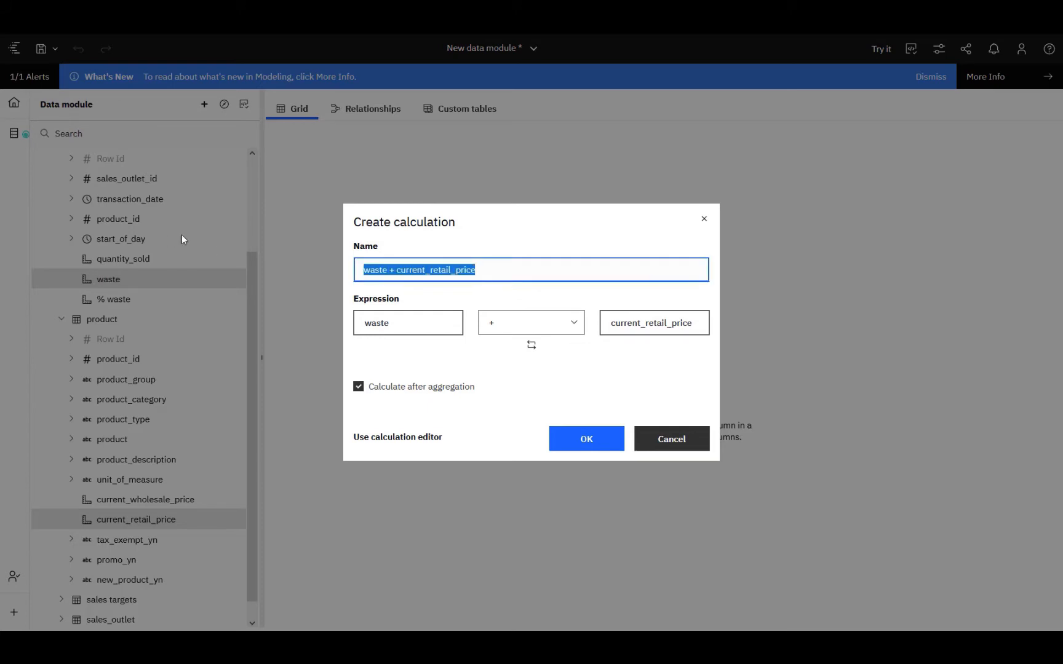
text(Spoilage Expense)
click(531, 322)
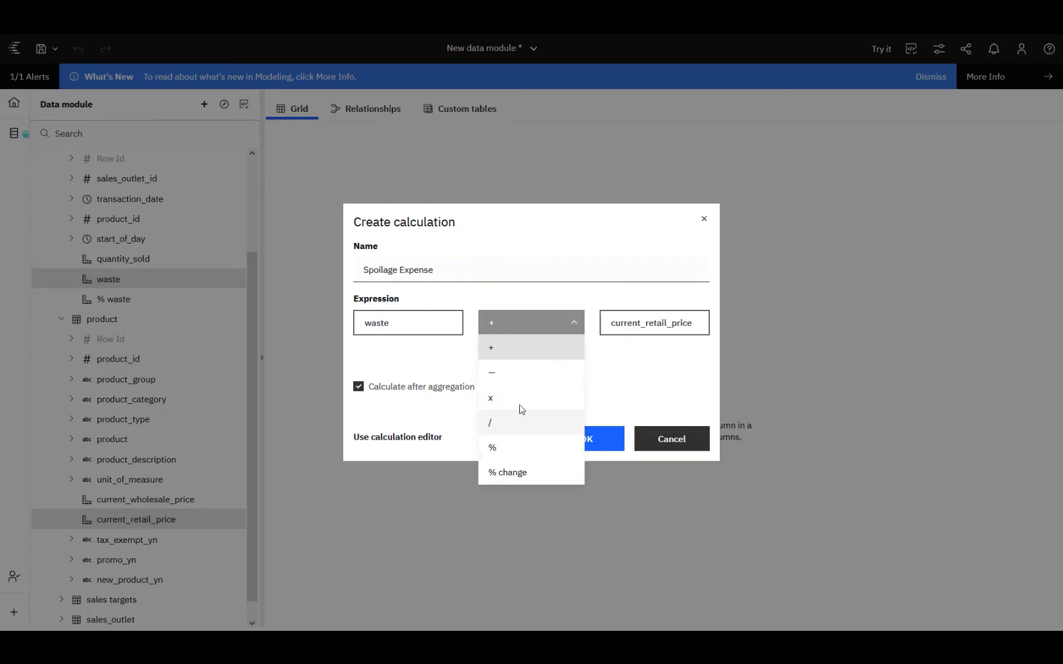
click(520, 400)
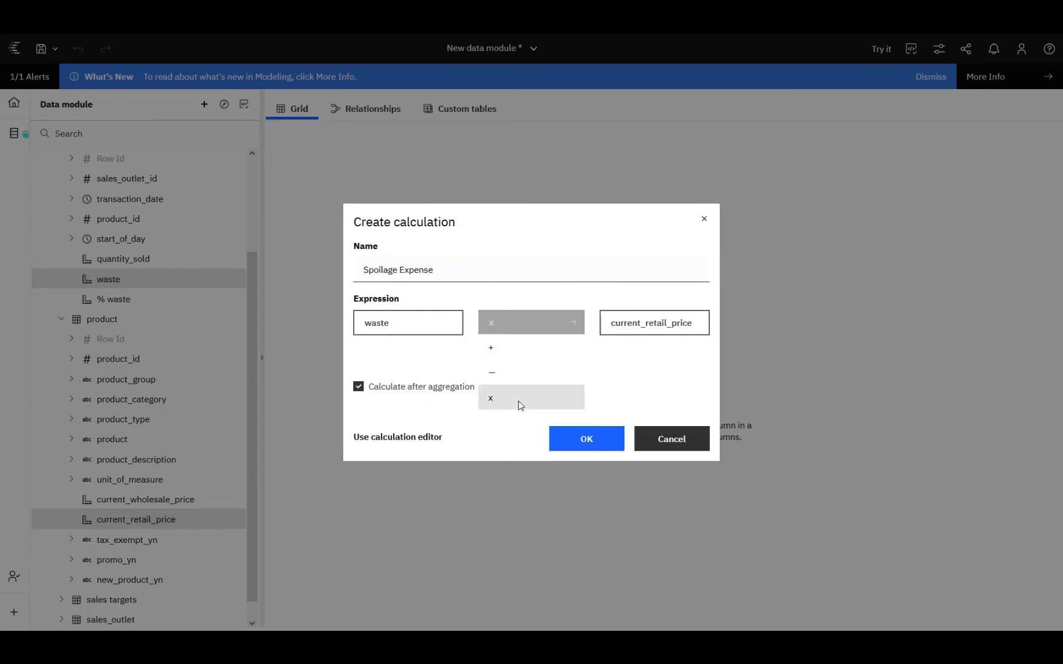
click(390, 438)
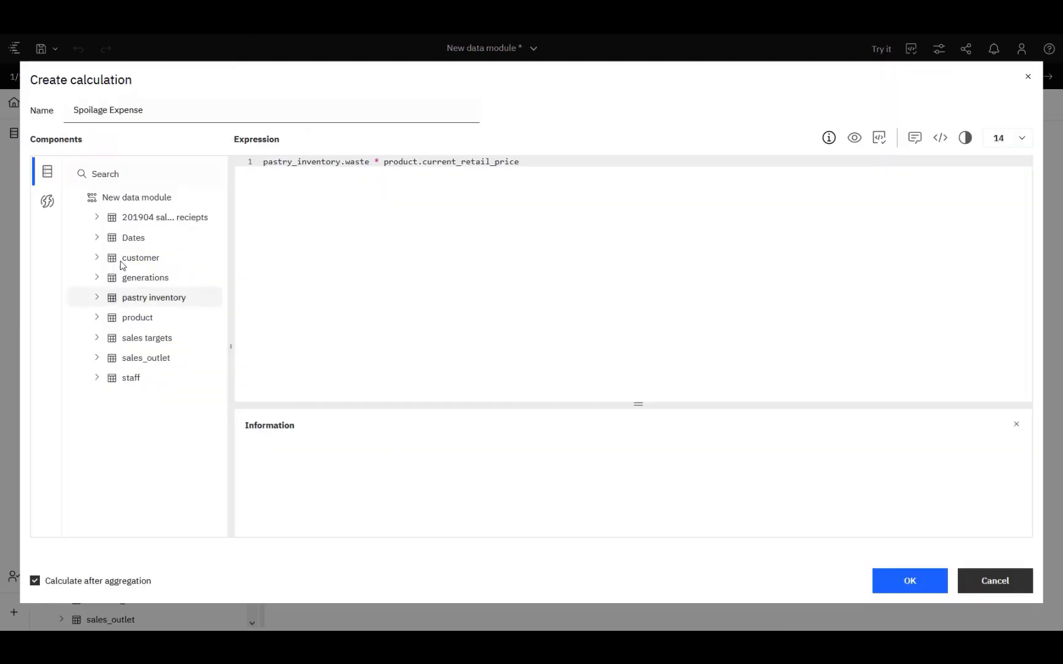
Look up the description of the aggregate function among the summary functions.
click(47, 201)
click(85, 223)
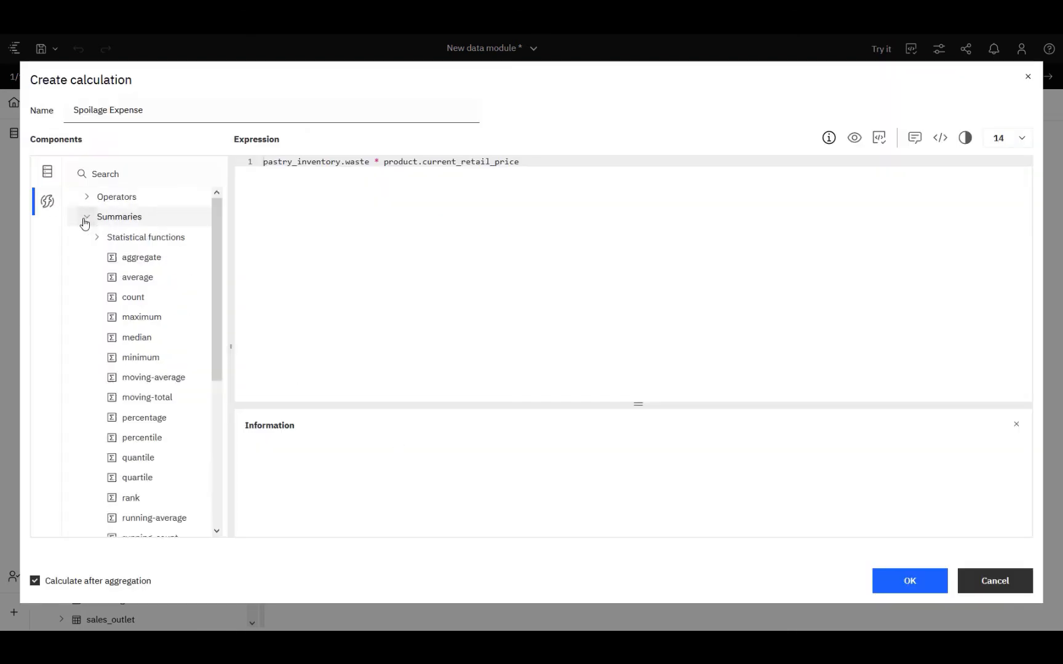
click(154, 256)
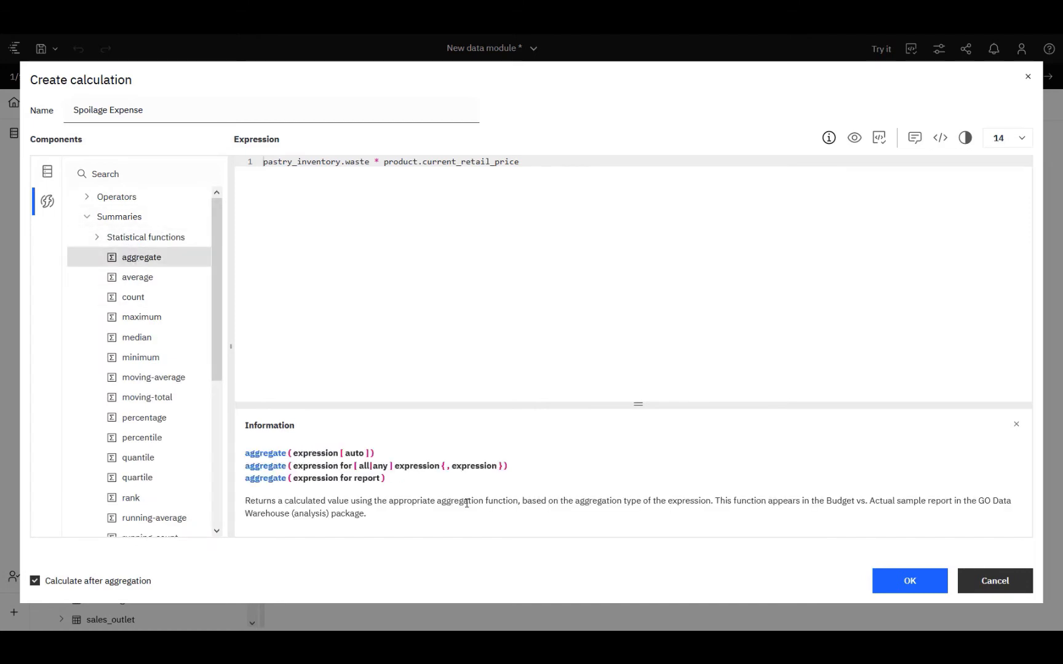
Append * -0.589 to the Spoilage Expense expression, validate and preview it, and save the calculation to the data module.
click(47, 172)
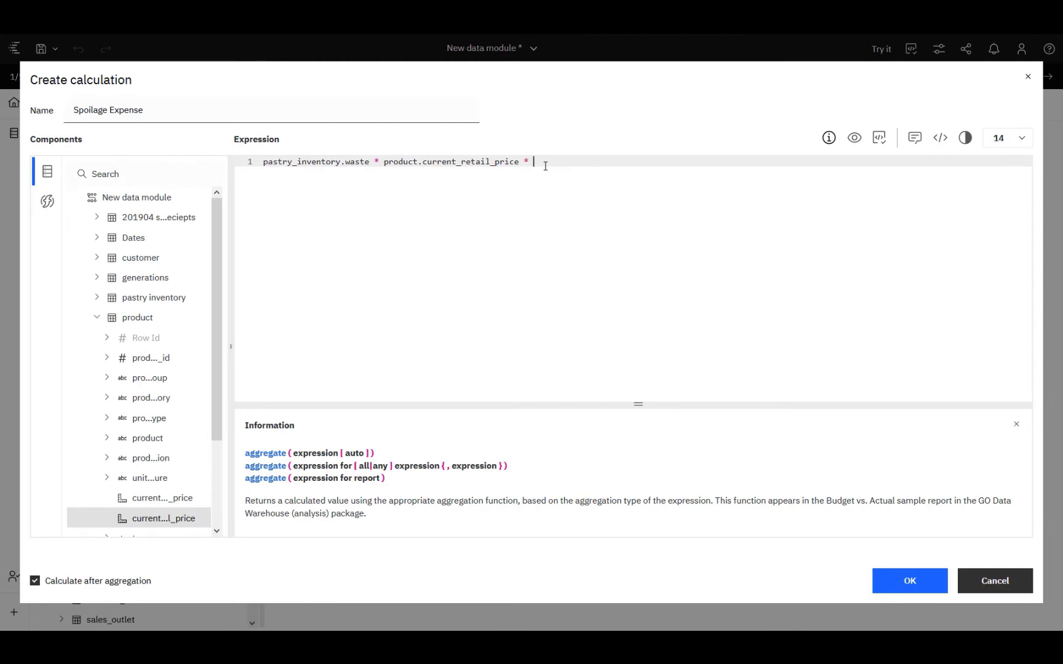
text(-0.589)
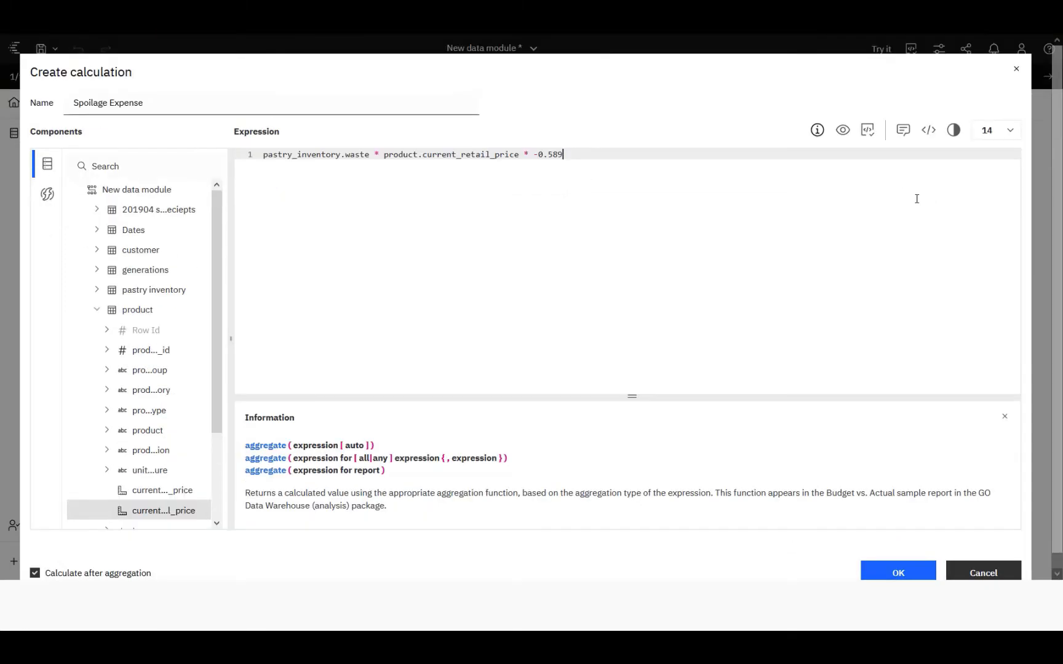
click(882, 140)
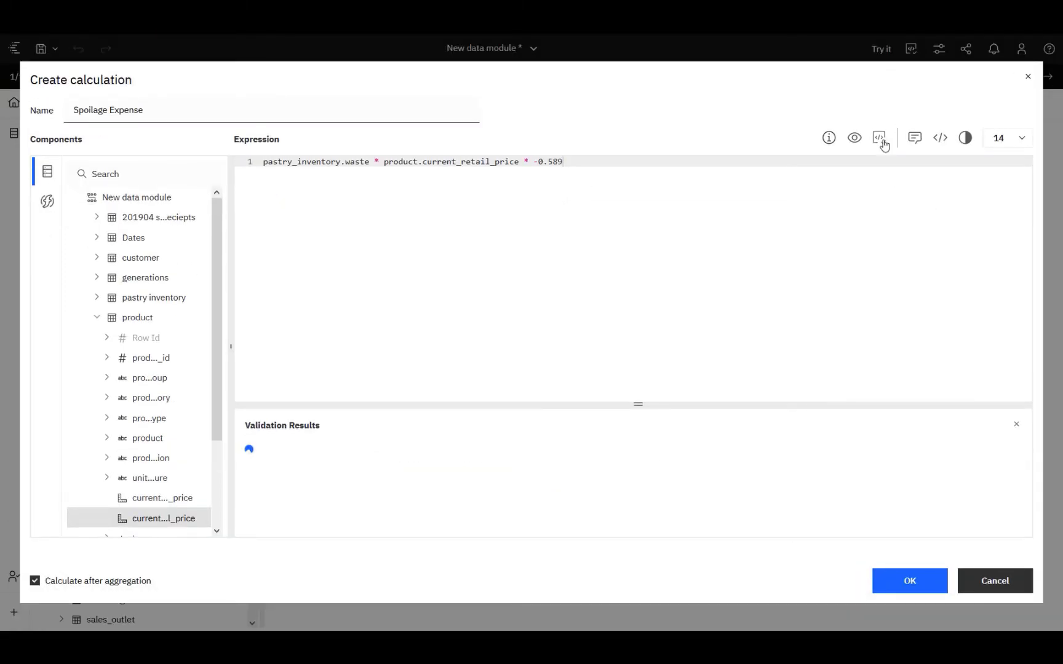
click(854, 139)
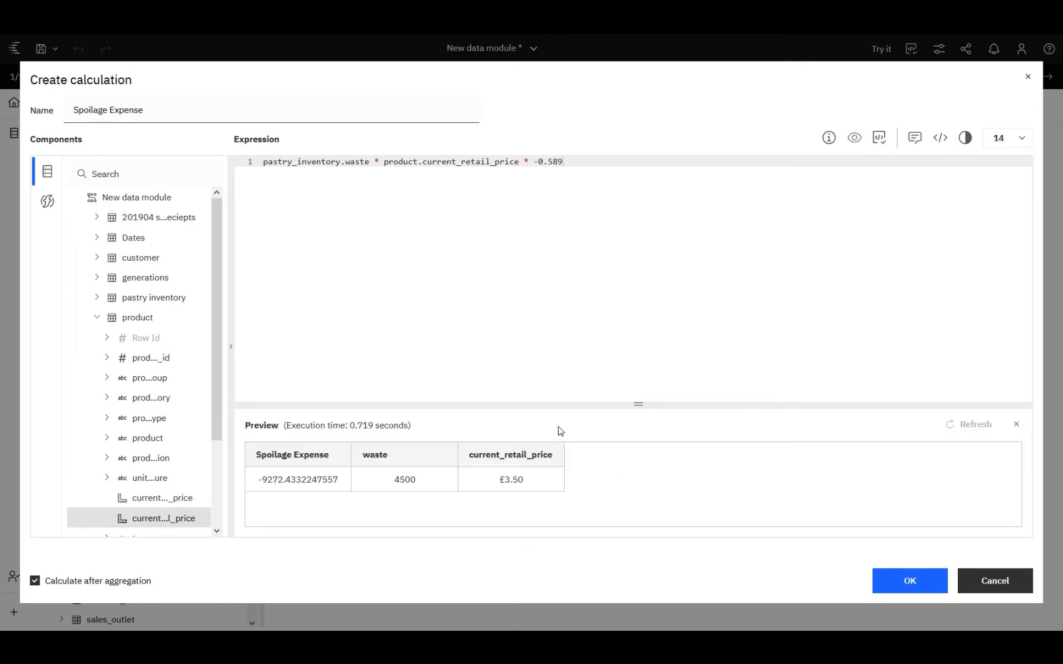
click(910, 581)
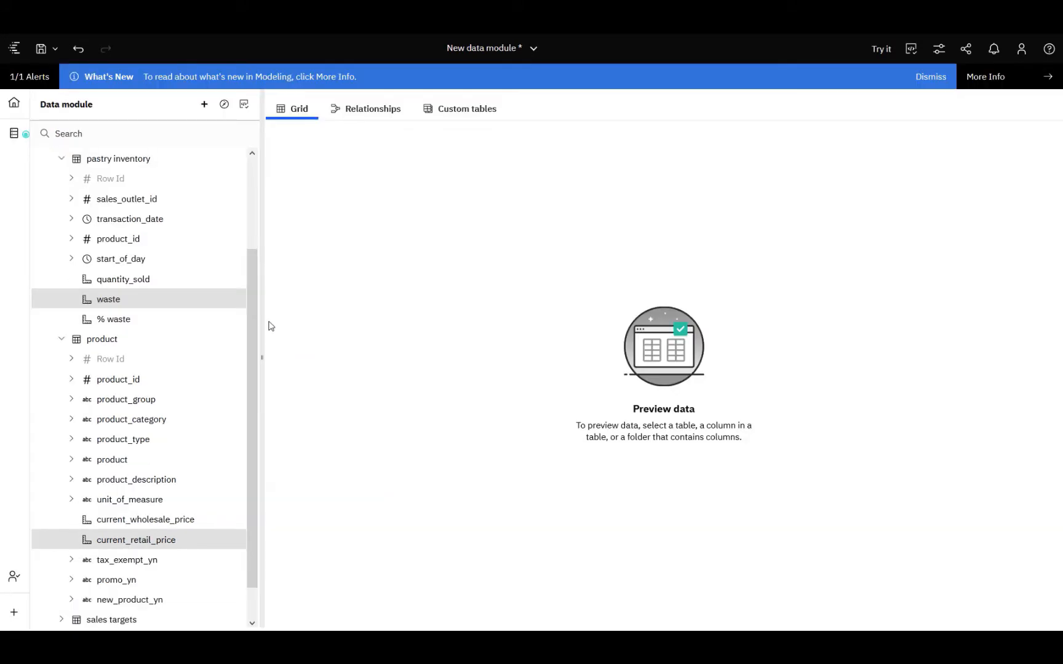
click(138, 178)
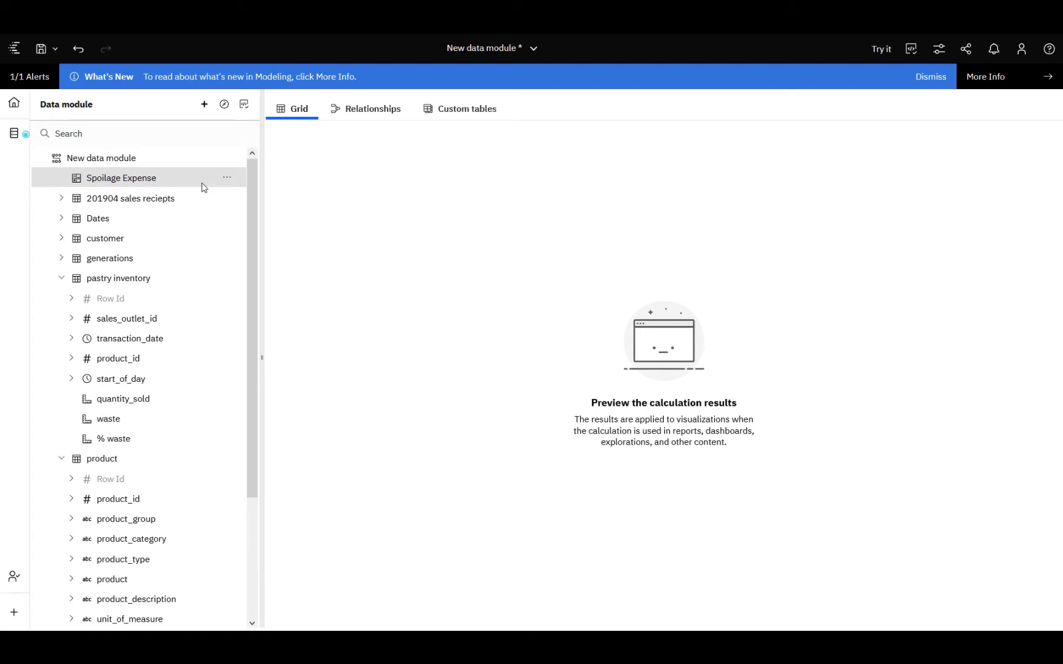
Split transaction_date in 201904 sales reciepts into Year, Month, Day and Day of the week columns.
click(62, 198)
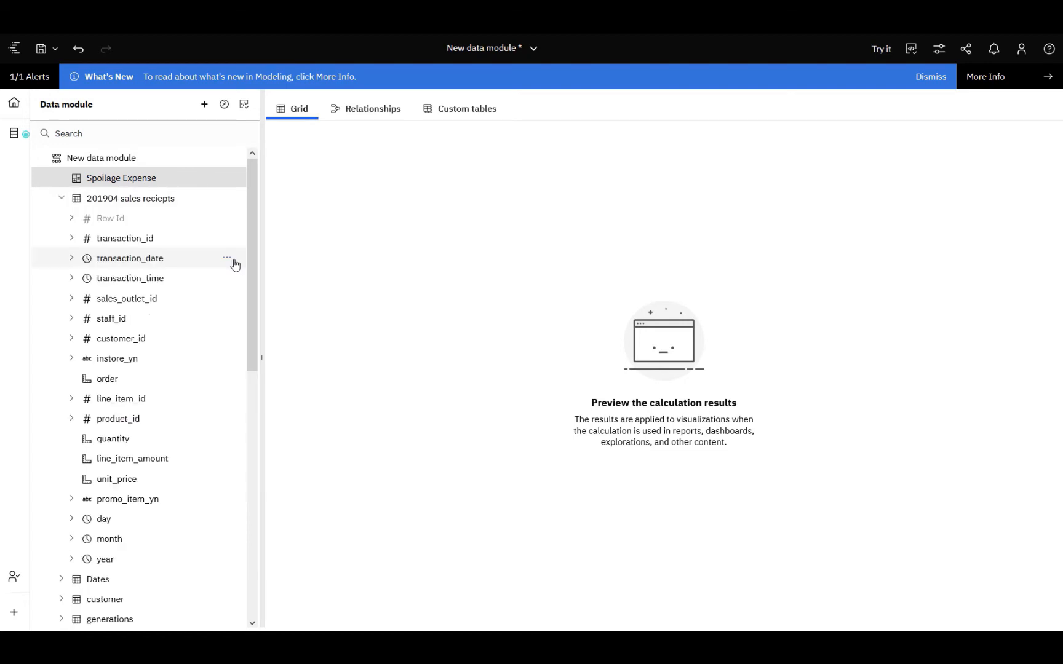
click(227, 260)
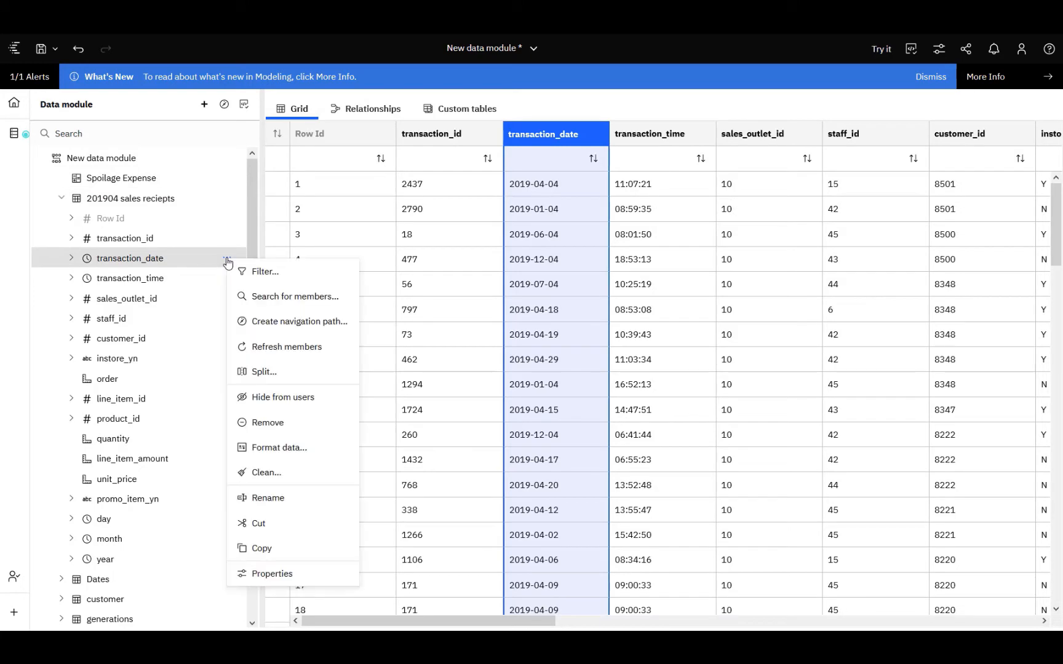
click(302, 377)
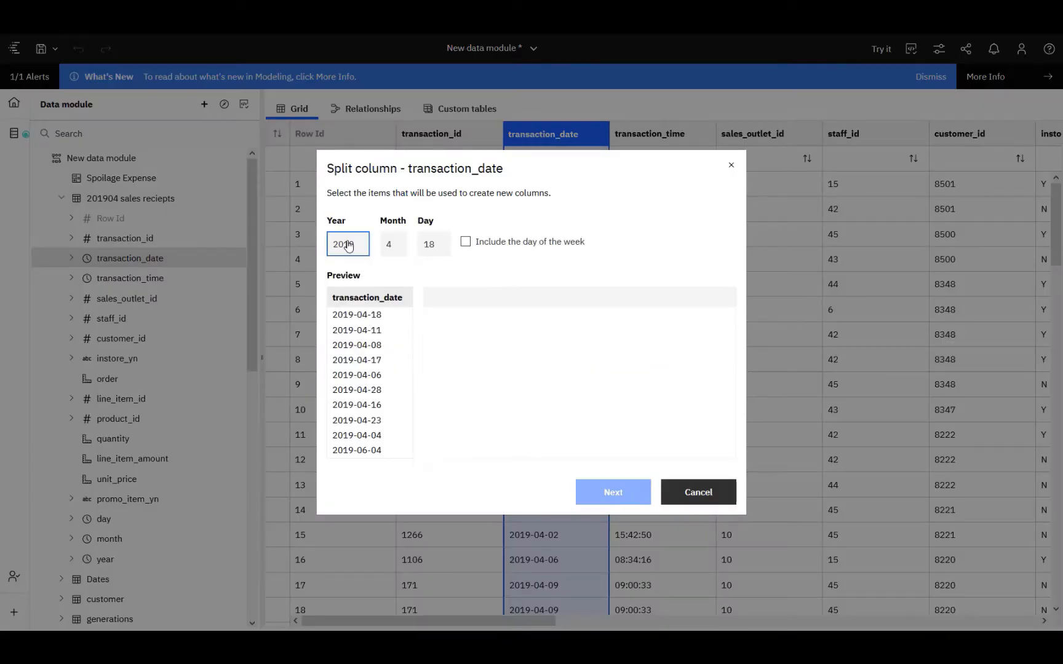
click(393, 244)
click(433, 244)
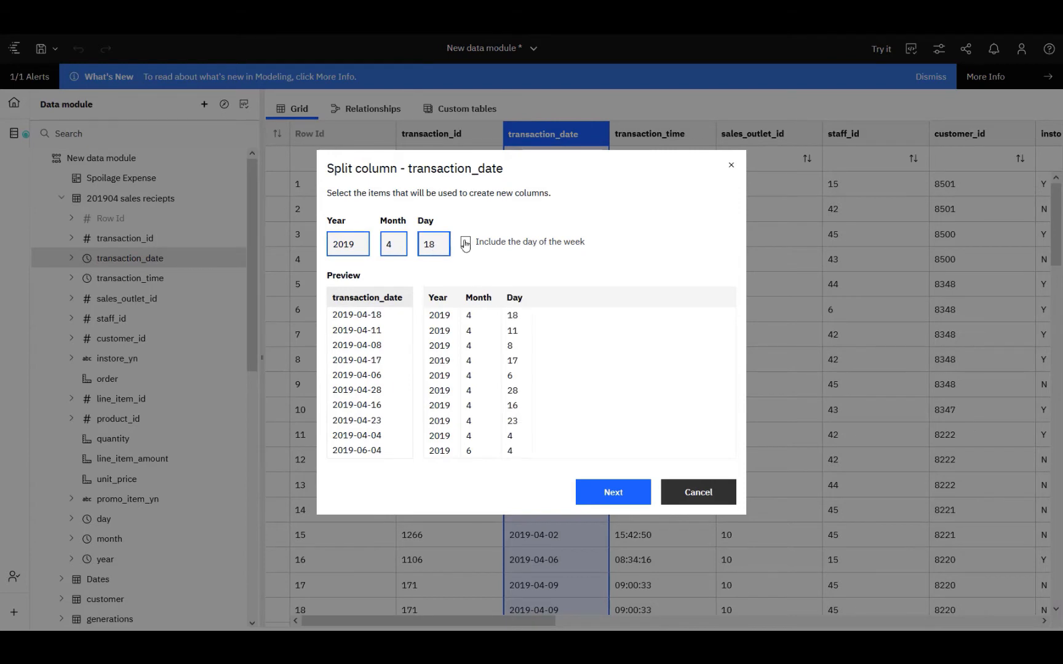
click(466, 241)
click(613, 492)
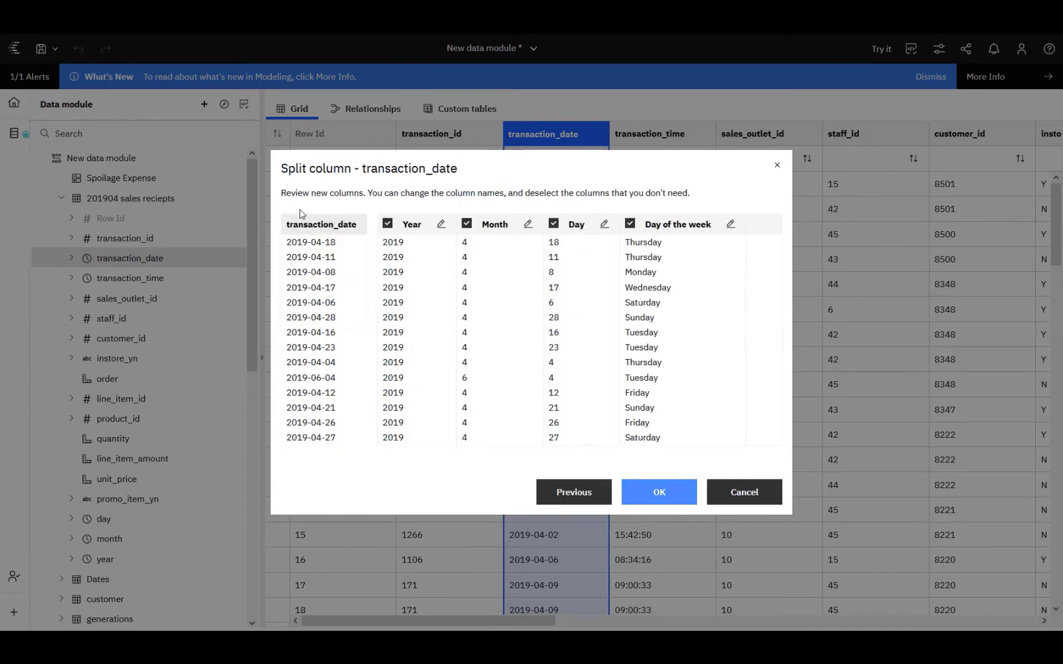
click(670, 498)
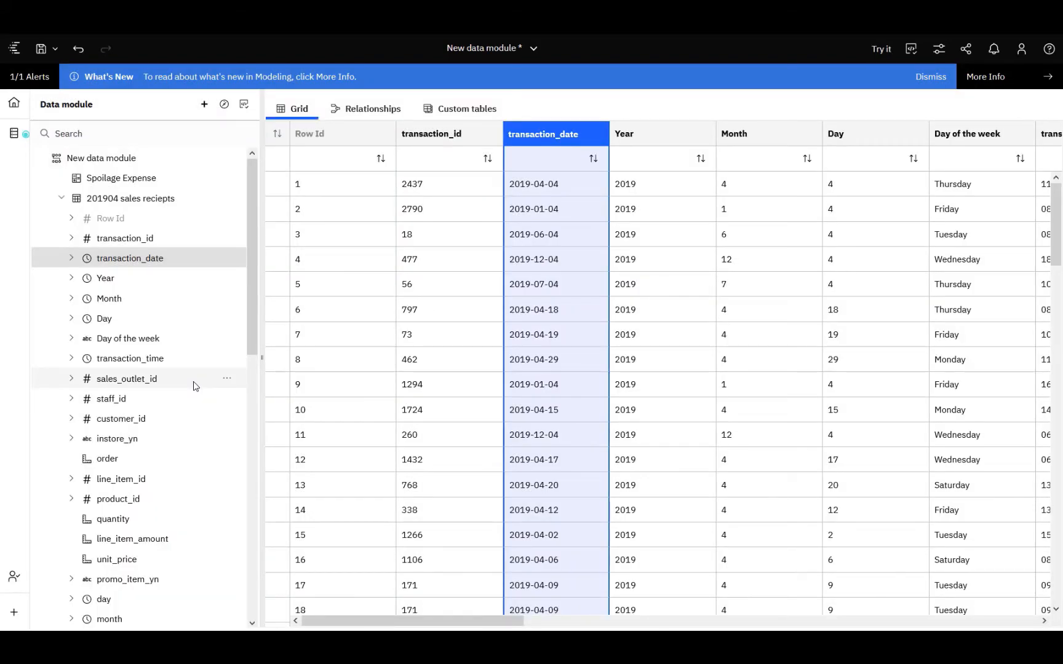
Inspect the new Year, Month and Day columns in the data grid.
click(106, 278)
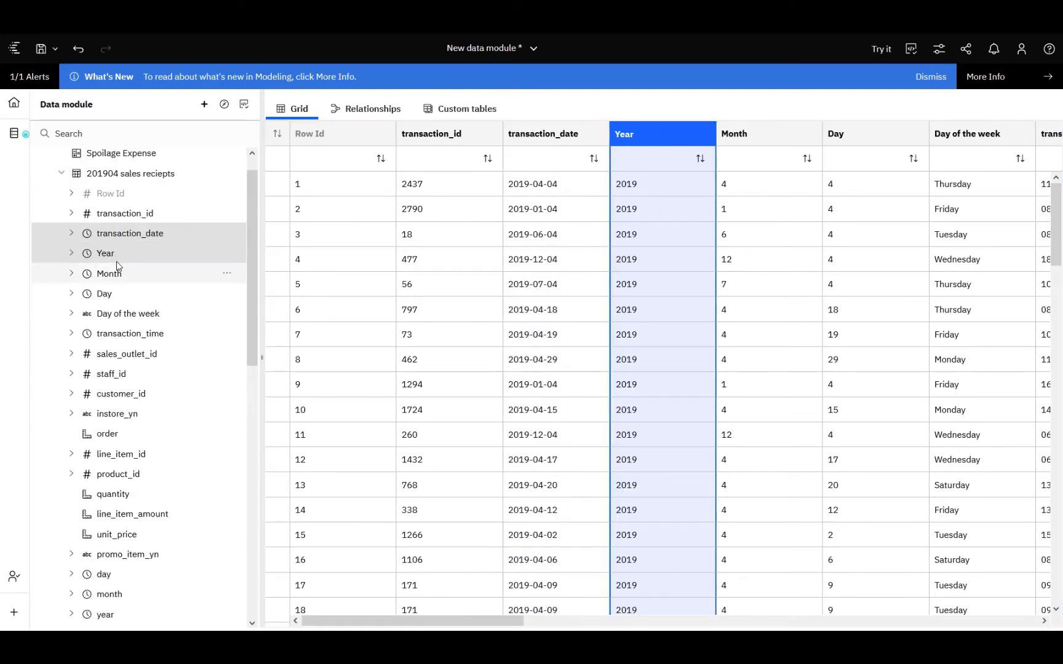
click(109, 273)
click(109, 293)
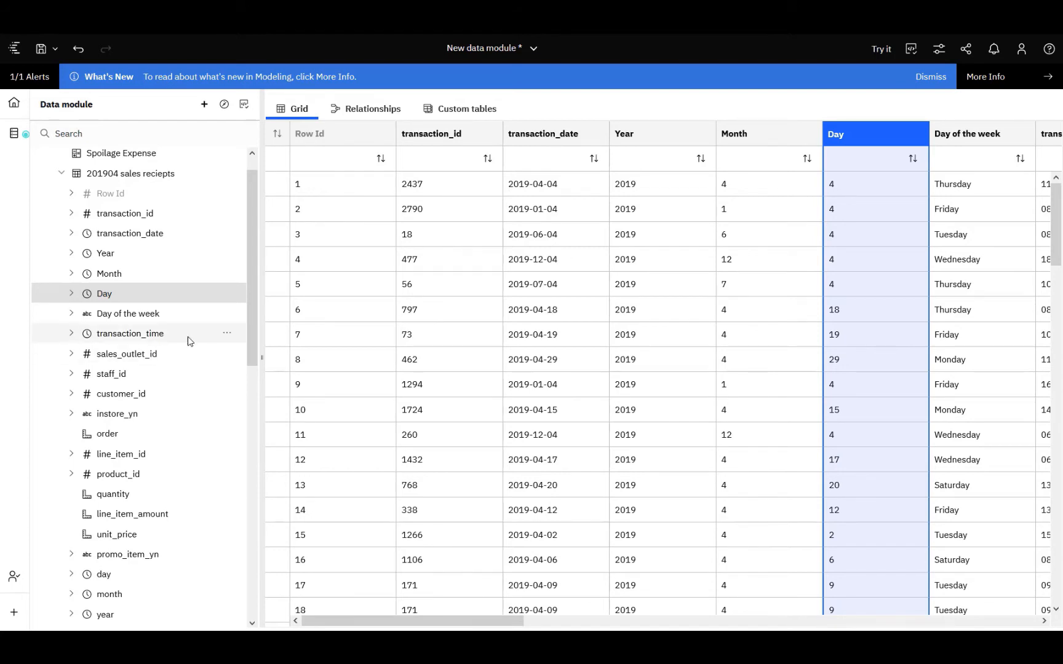
Split the transaction_time column of 201904 sales reciepts to create a separate Hour column.
right_click(233, 342)
click(296, 415)
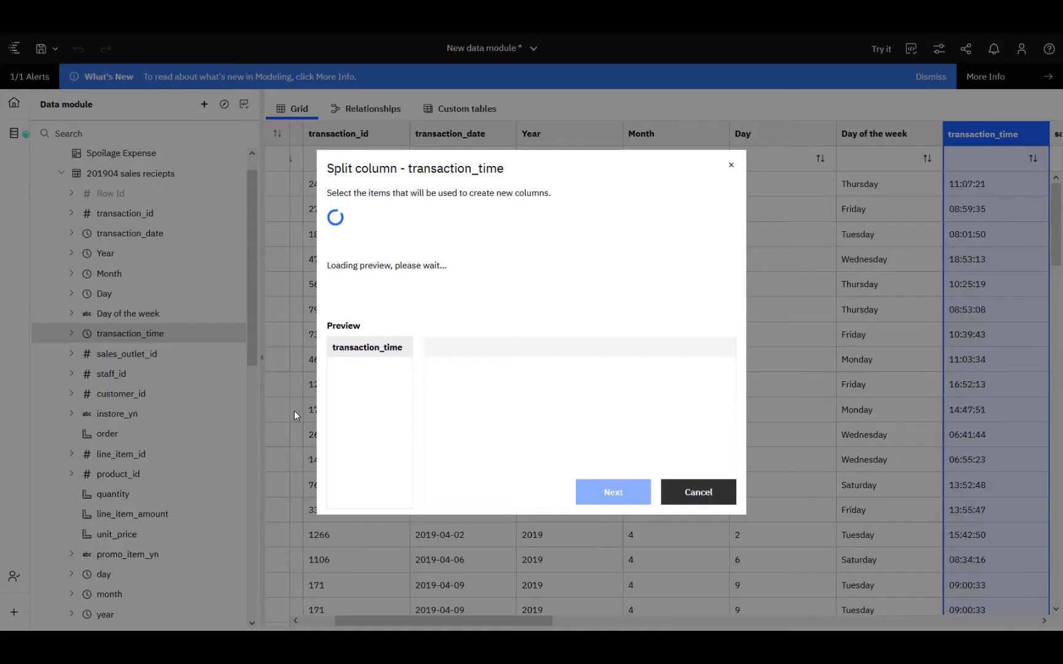
click(342, 246)
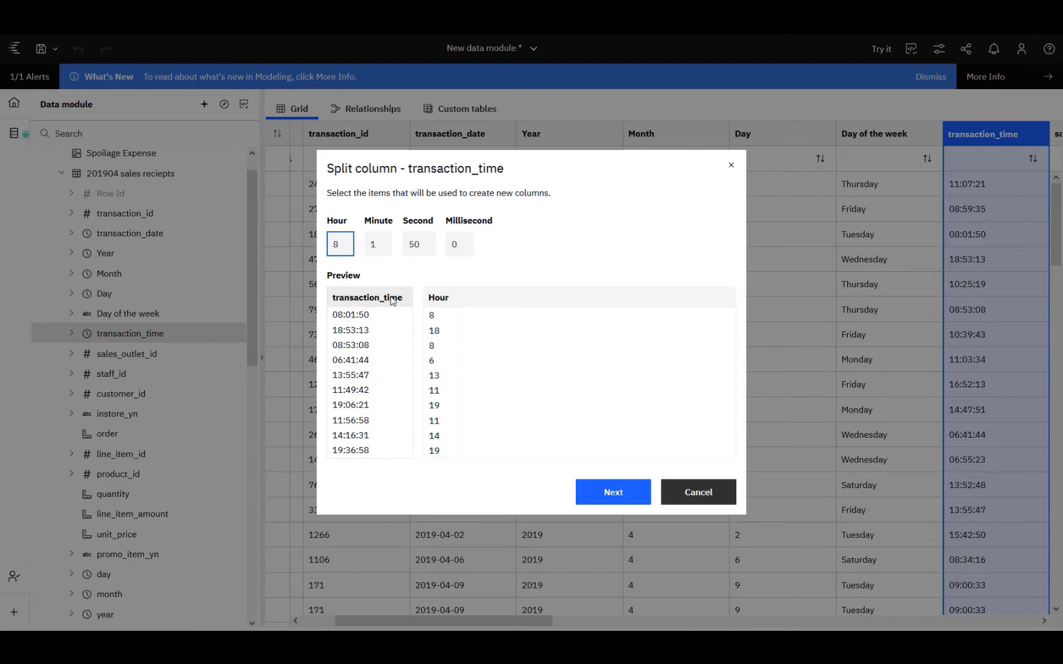
click(614, 494)
click(679, 497)
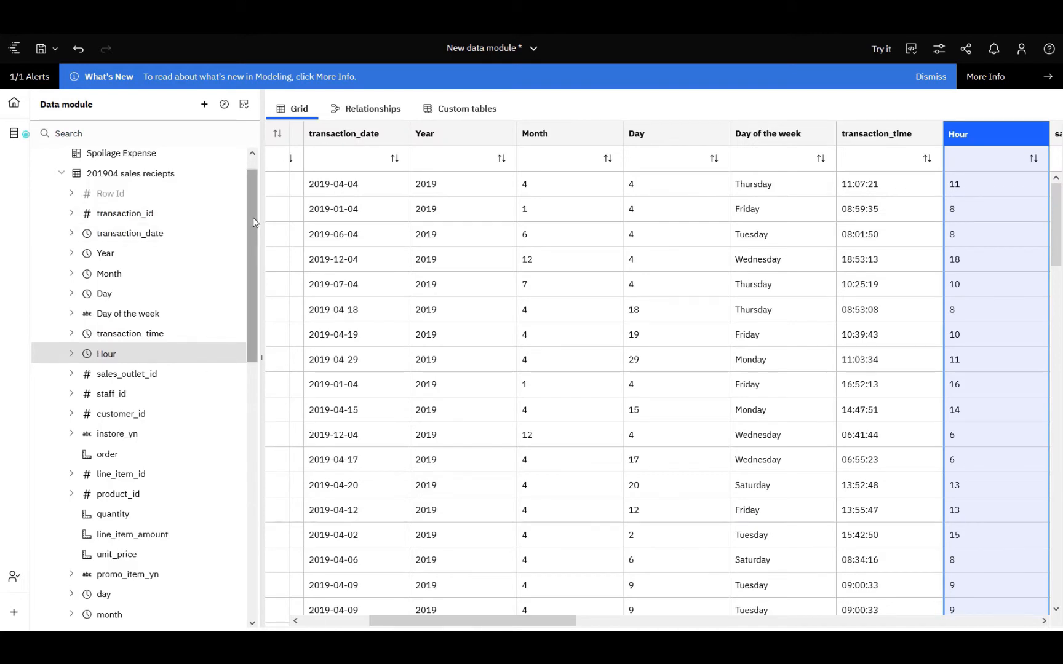
Discover related tables with the keywords waste and store, and accept the proposed April_Sales_5.zip tables.
click(205, 104)
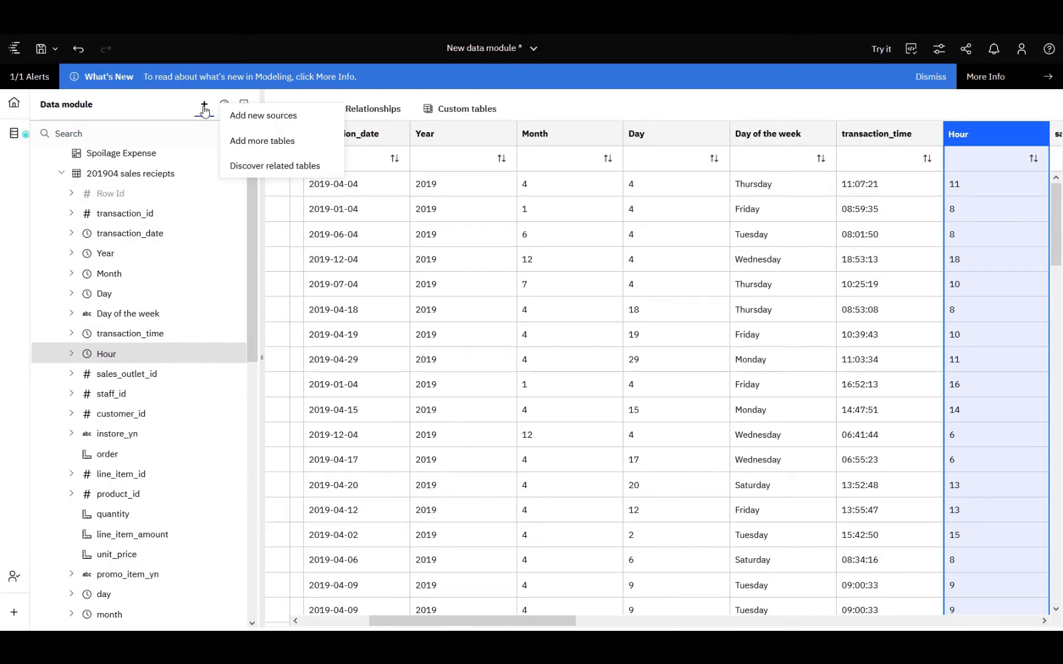
click(296, 167)
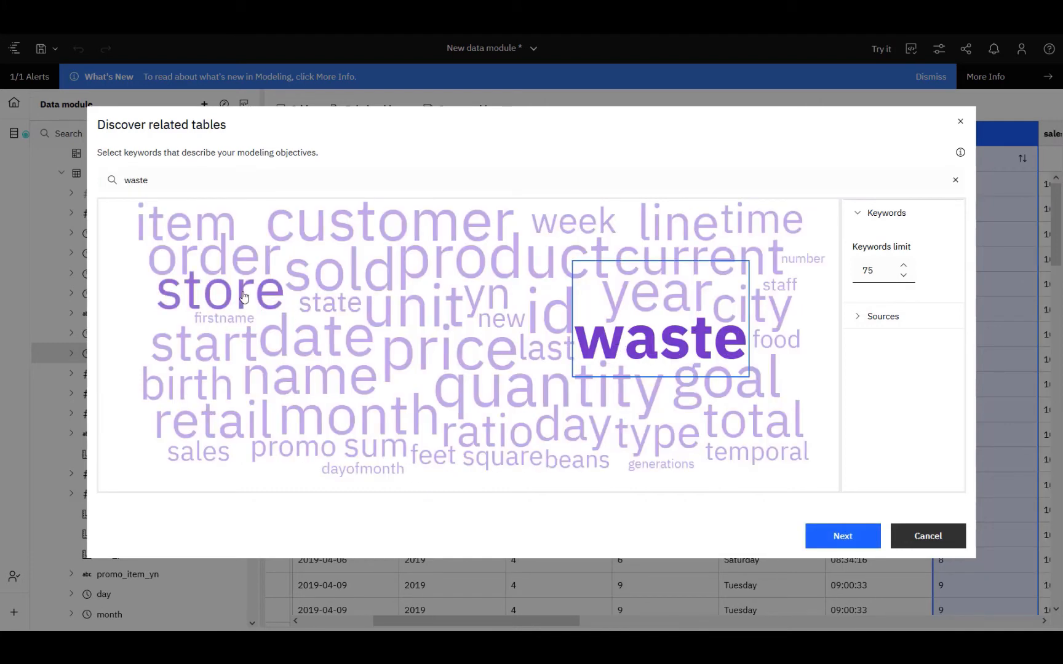
click(244, 297)
click(854, 537)
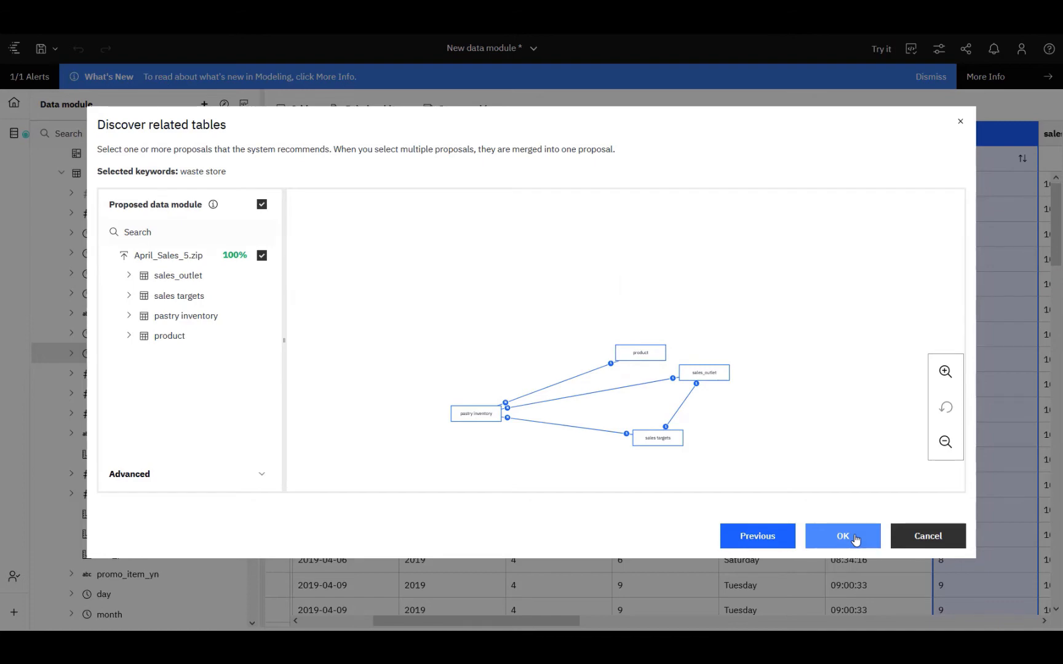
click(855, 540)
Start a data group on product_category in the product table and name it Product Group.
click(243, 524)
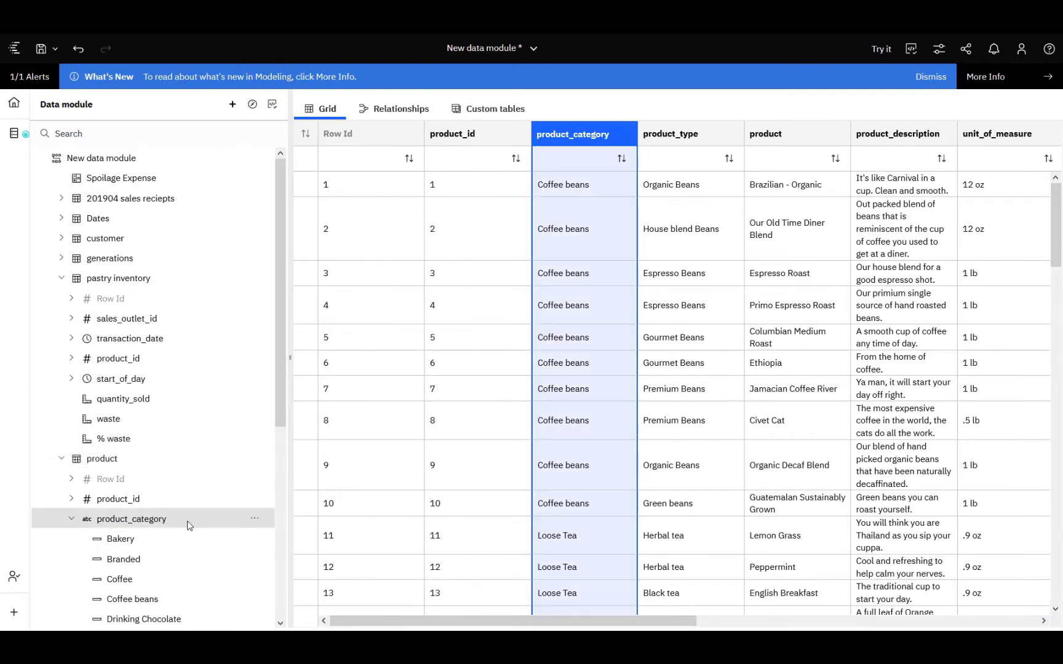
click(256, 520)
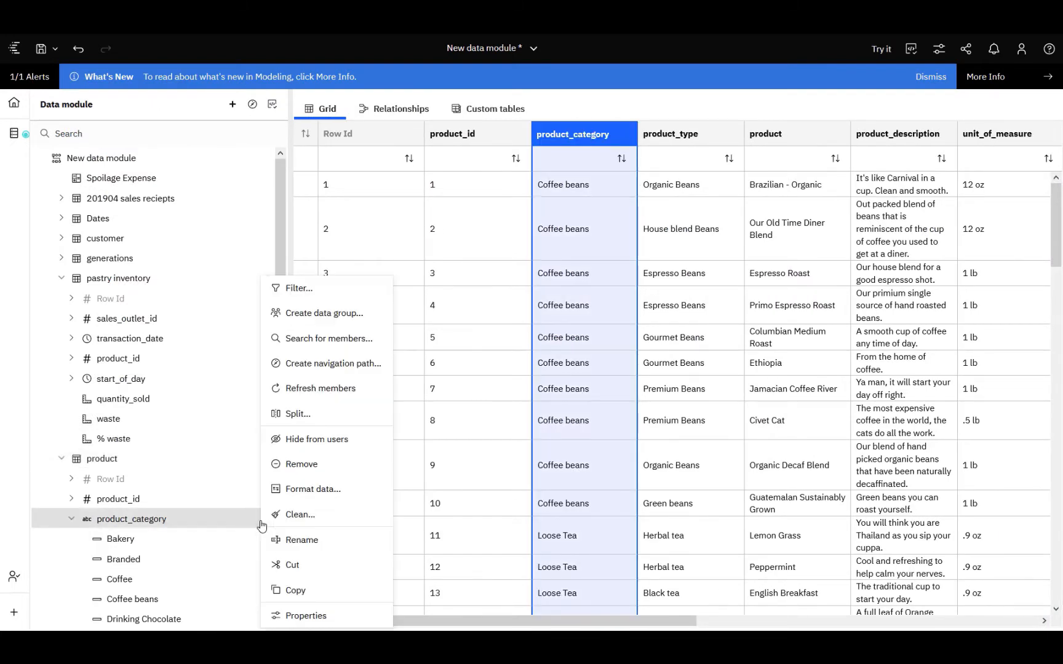
click(324, 313)
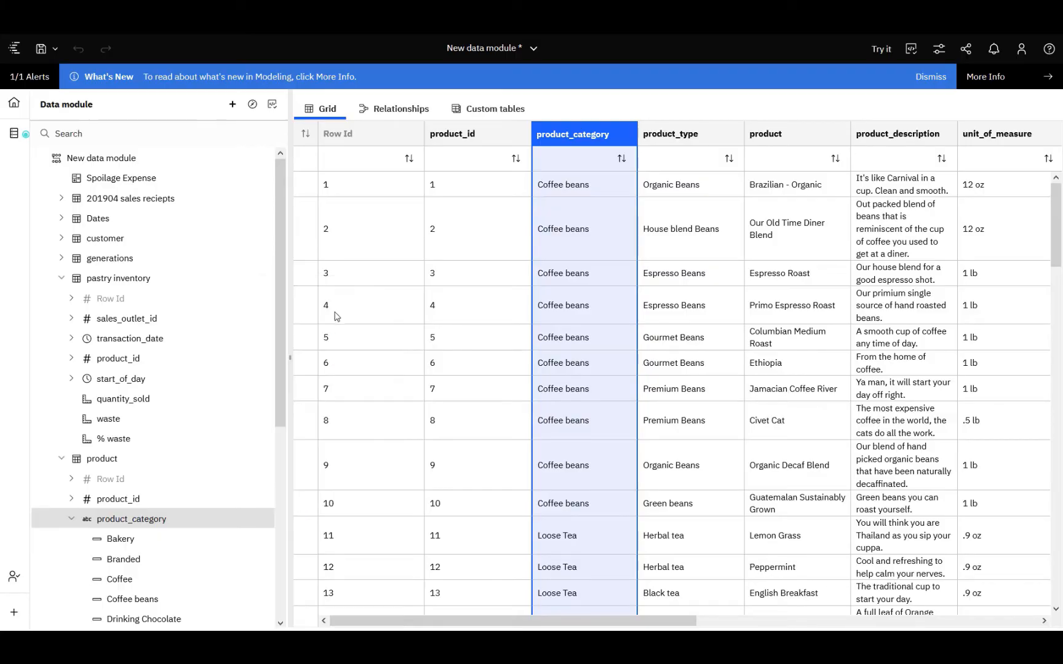
triple_click(424, 178)
text(Product Group)
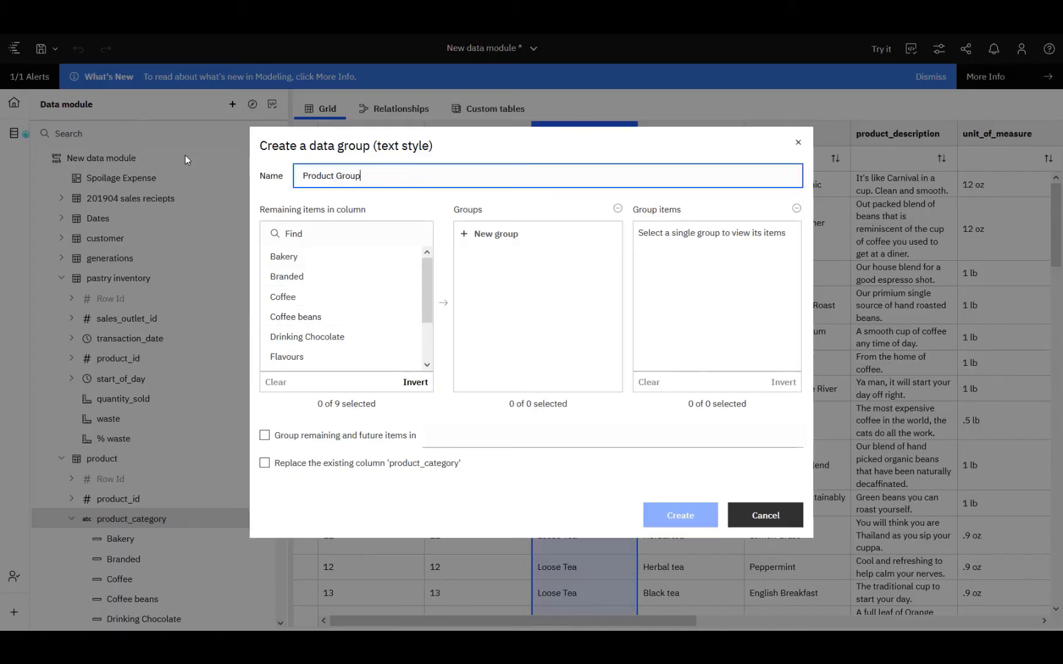
Add a Whole Bean/Teas group containing Coffee beans, Loose Tea and Packaged Chocolate.
click(501, 240)
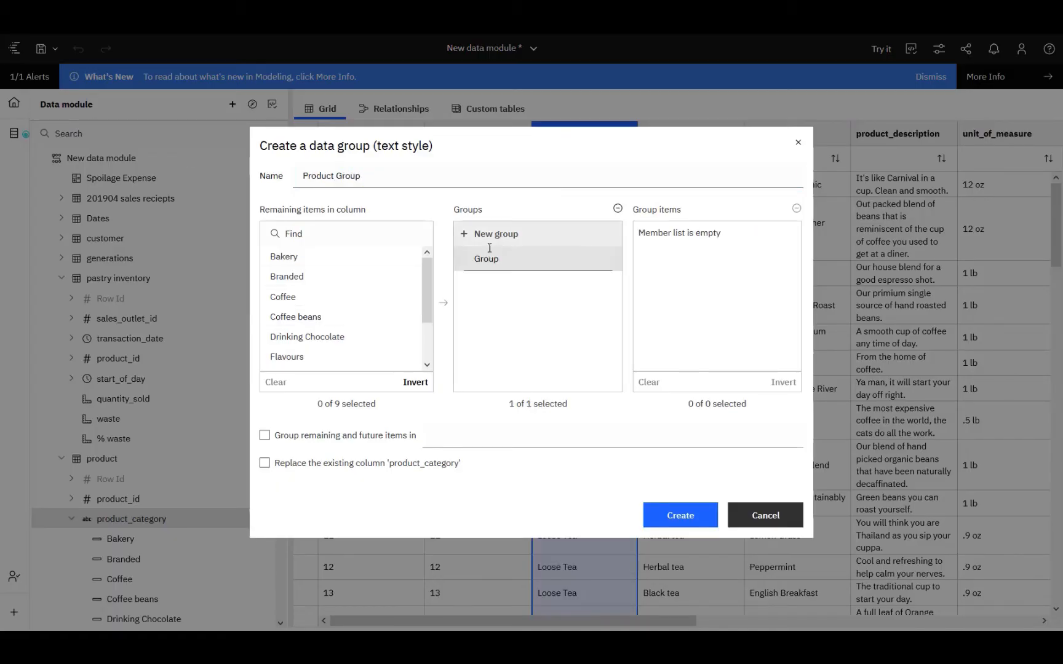
double_click(492, 259)
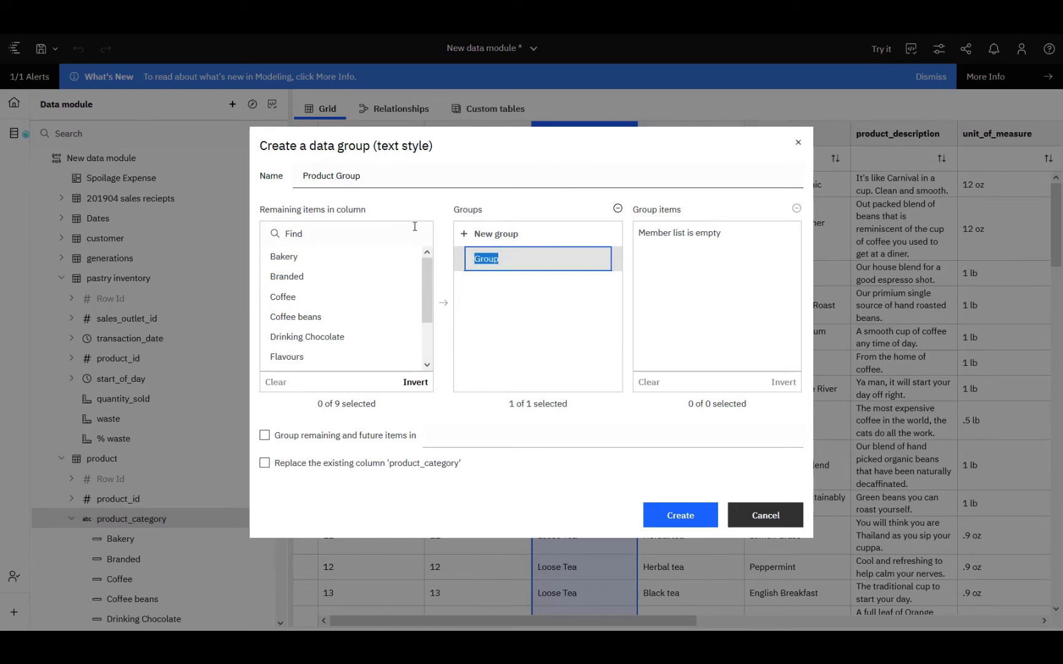
click(296, 316)
click(443, 303)
click(352, 358)
click(443, 302)
scroll(424, 356, down, 1)
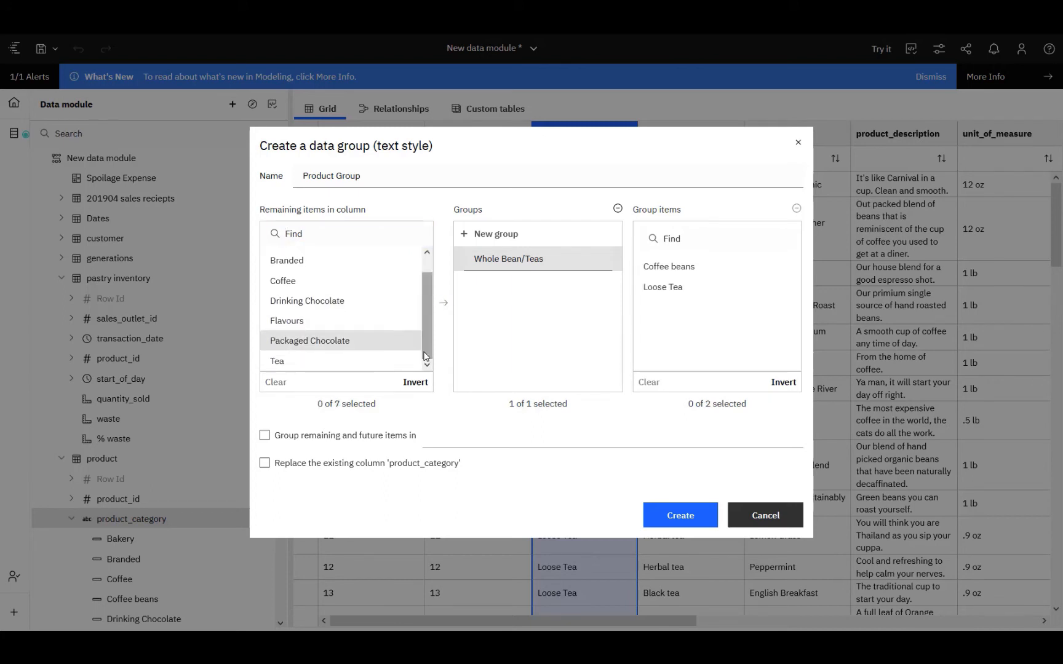
click(406, 340)
click(444, 303)
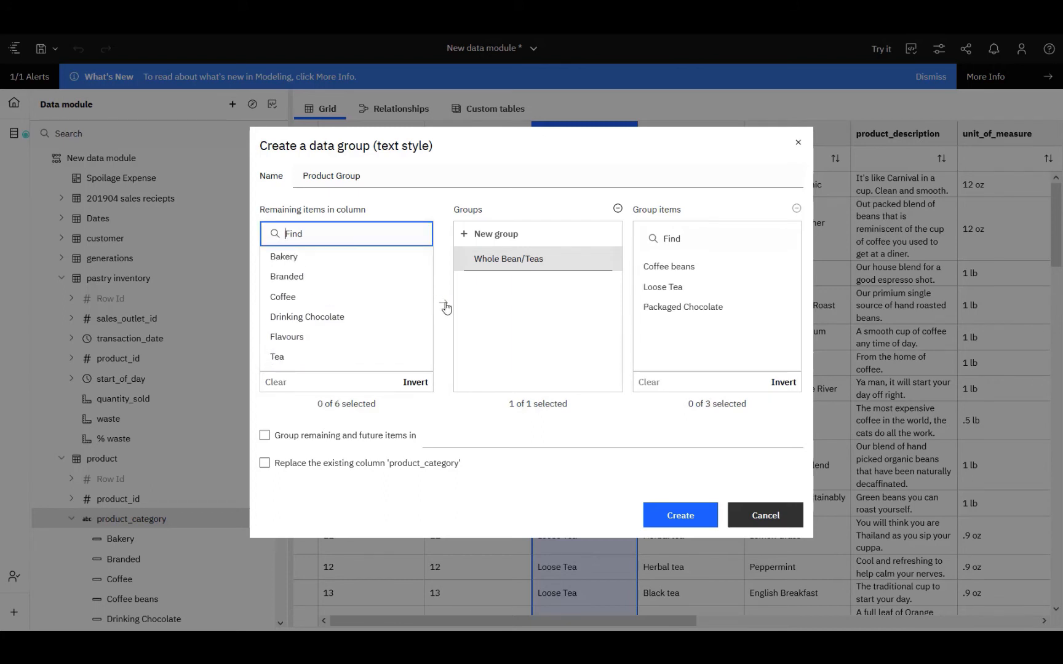
Add a Beverages group containing Drinking Chocolate, Coffee and Tea.
click(492, 235)
click(512, 260)
key(ctrl+a)
text(Beverag)
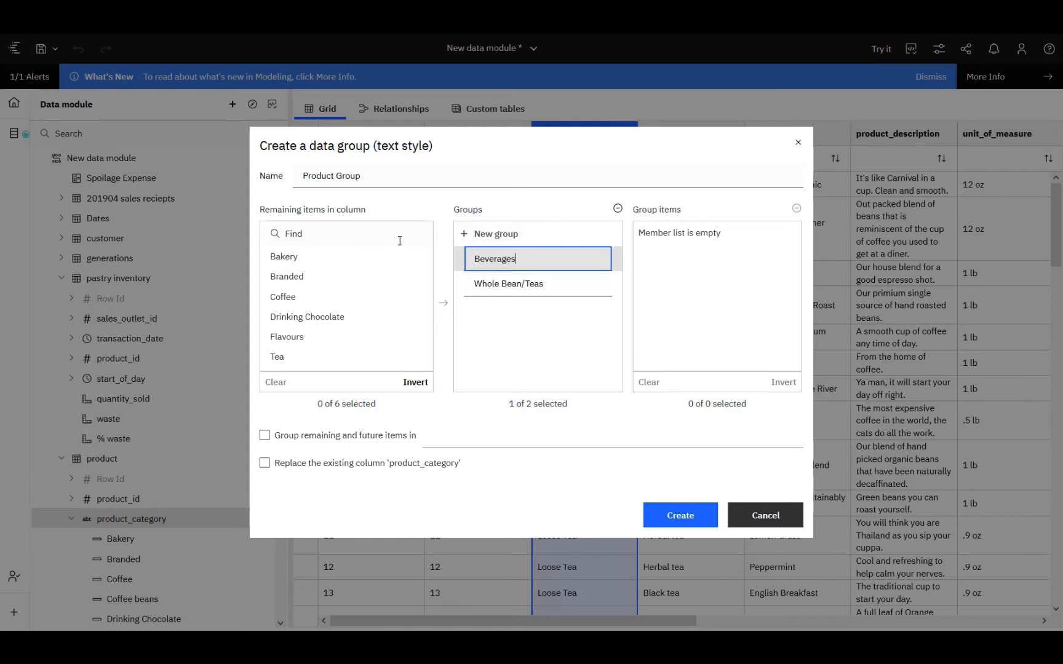
click(351, 314)
click(443, 304)
click(351, 297)
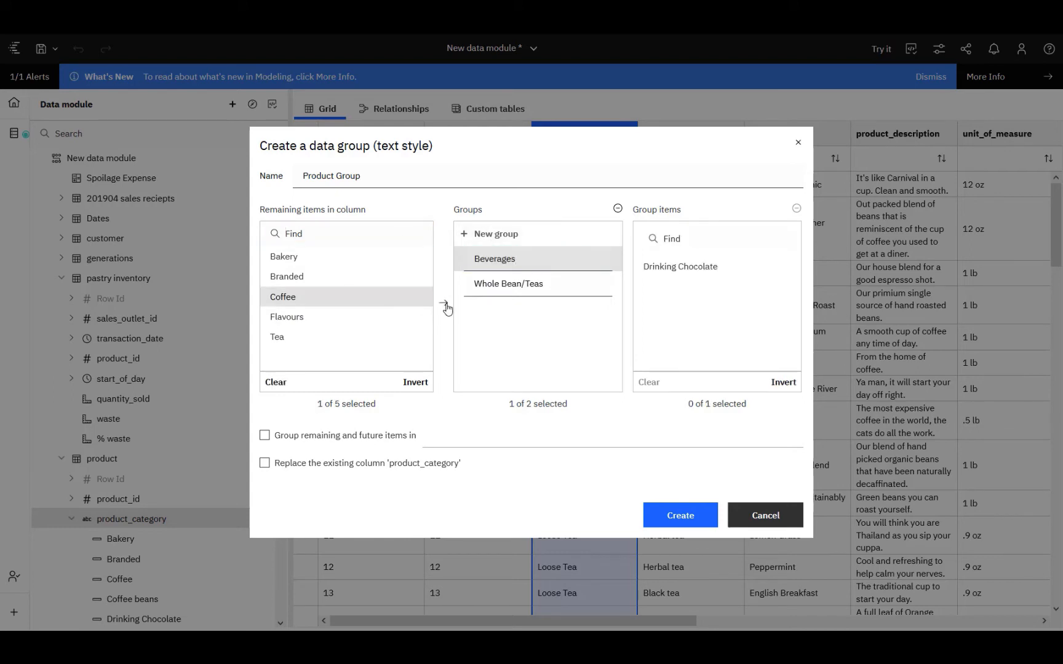
click(446, 307)
click(343, 318)
click(443, 303)
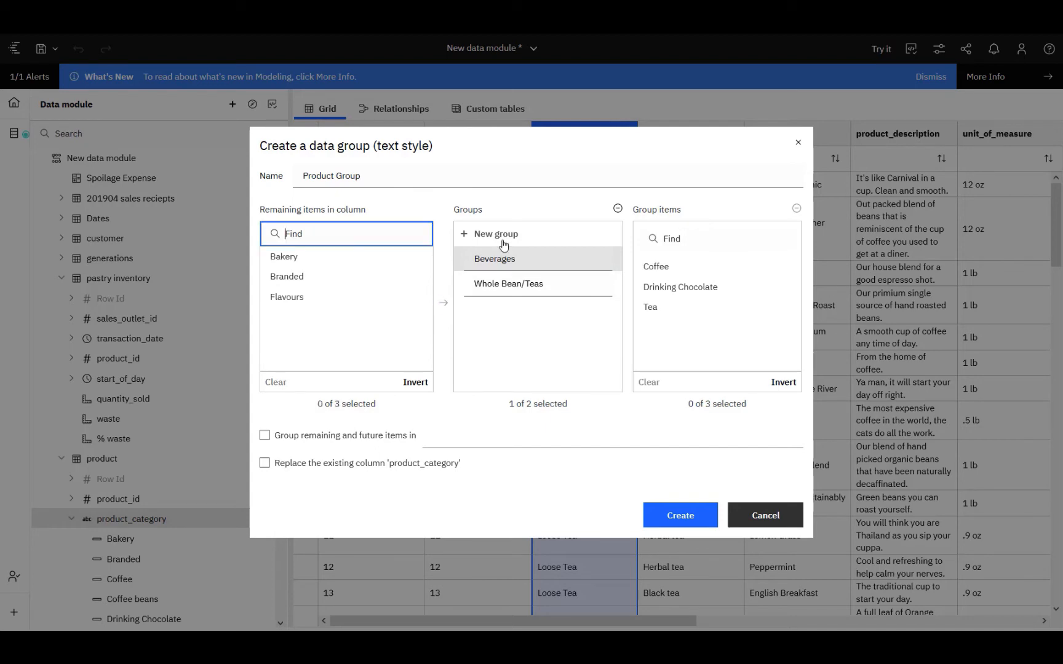
Add a Food group to Product Group and assign Bakery to it.
click(501, 233)
text(Food)
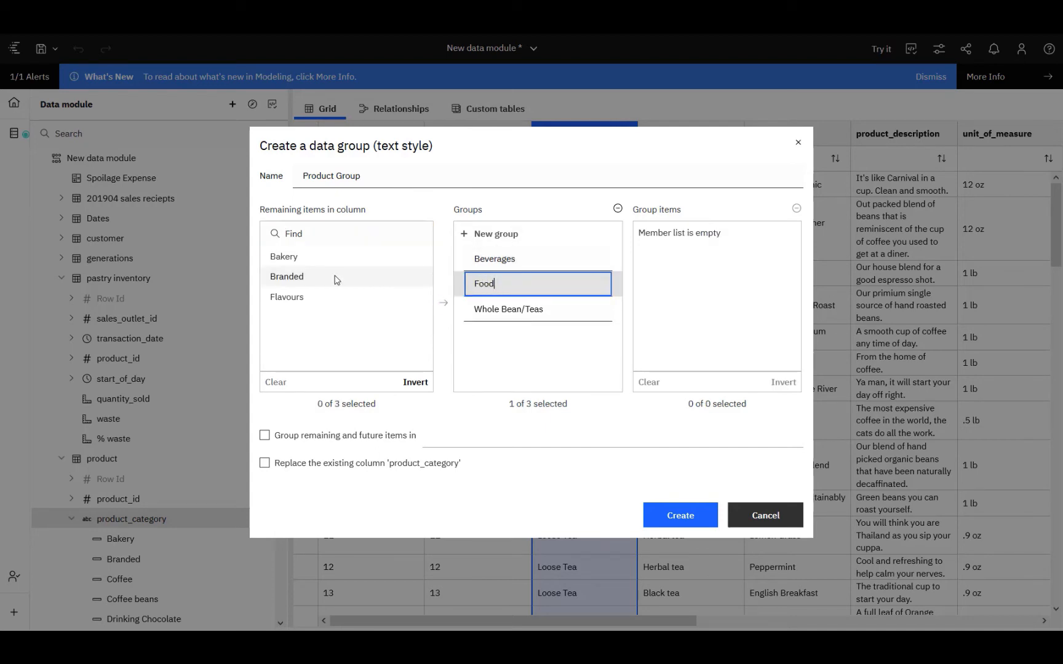
click(323, 259)
click(447, 306)
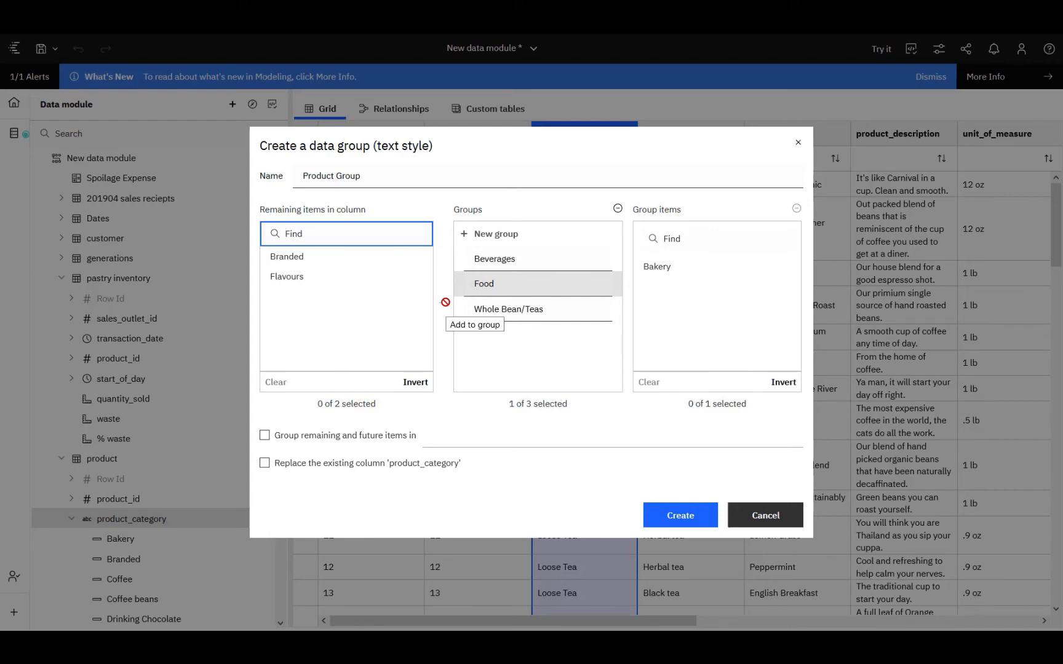
Add an Add-ons group to Product Group and assign Flavours and Branded to it.
click(503, 234)
text(Ad)
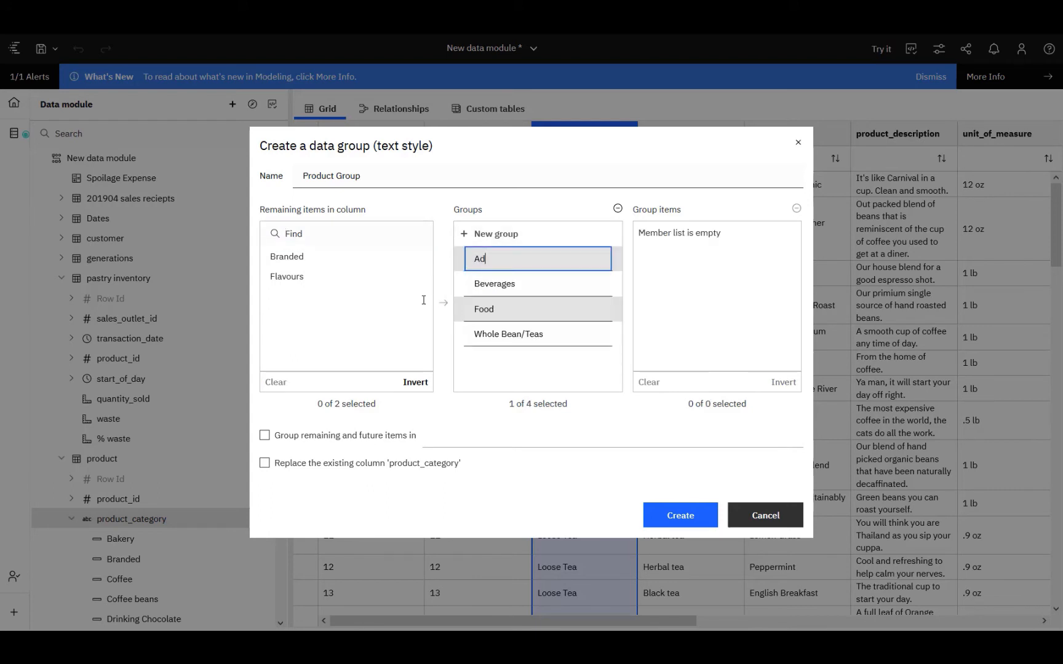
text(d-ons)
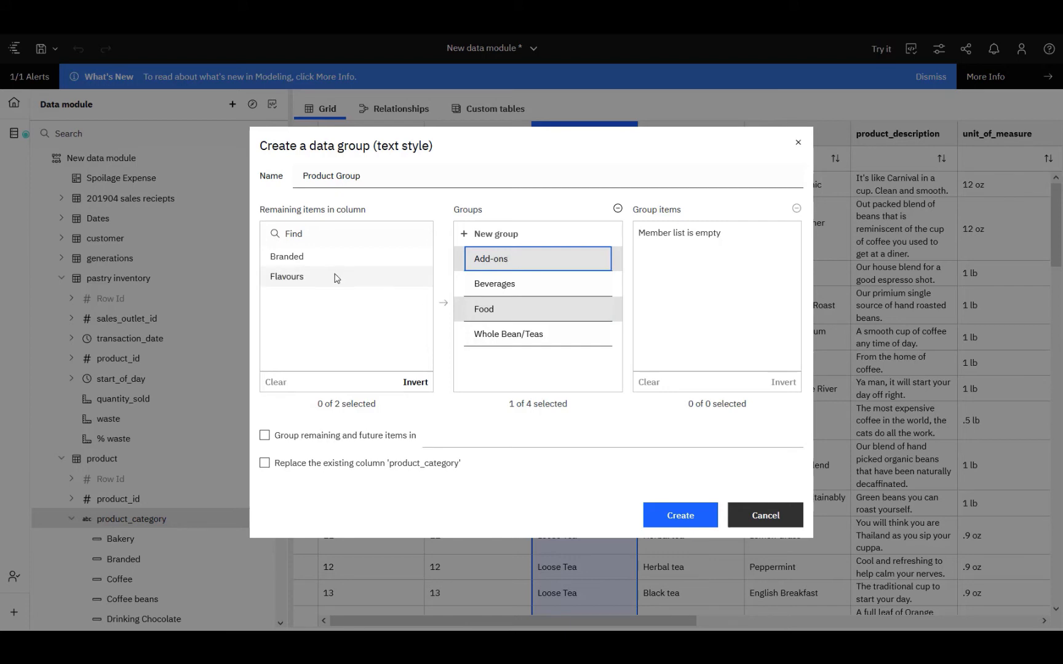
click(334, 277)
click(443, 303)
click(348, 266)
click(443, 302)
Create the Product Group column and move it between product_id and product_category in the product table.
click(682, 517)
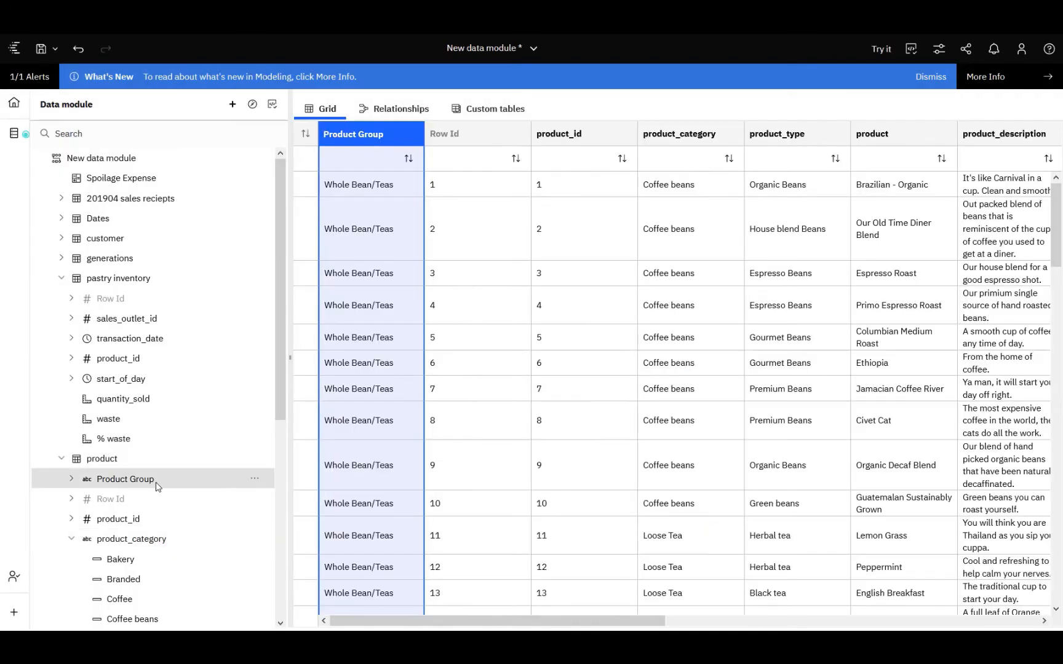
drag(142, 483, 178, 536)
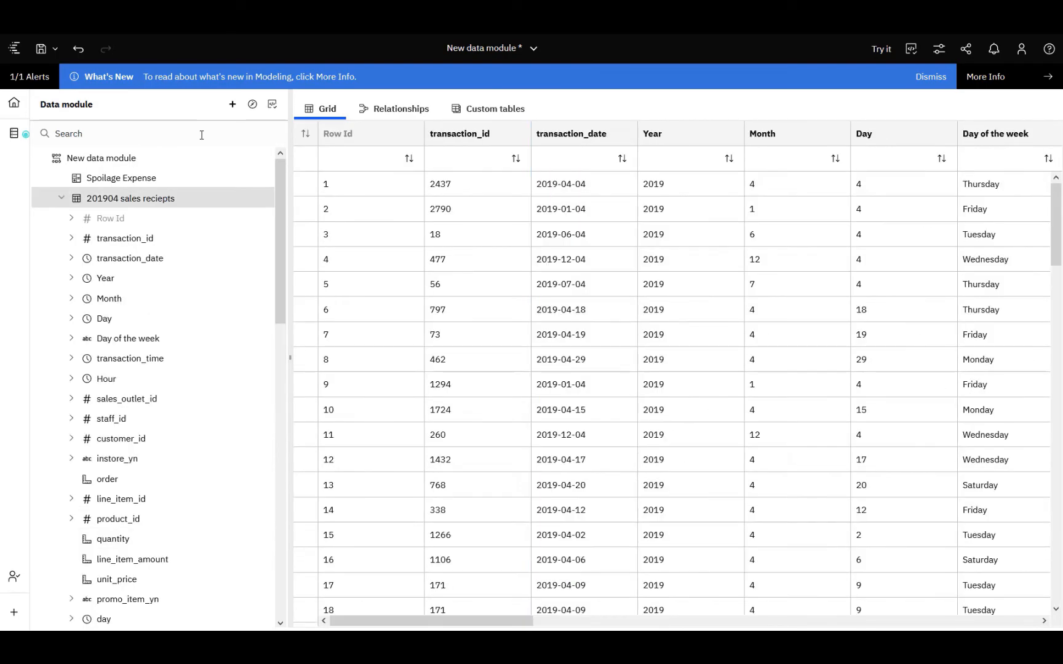
Search the module for line, and start a numeric data group on line_item_amount named Transaction Spend with 3 groups.
click(206, 129)
text(line)
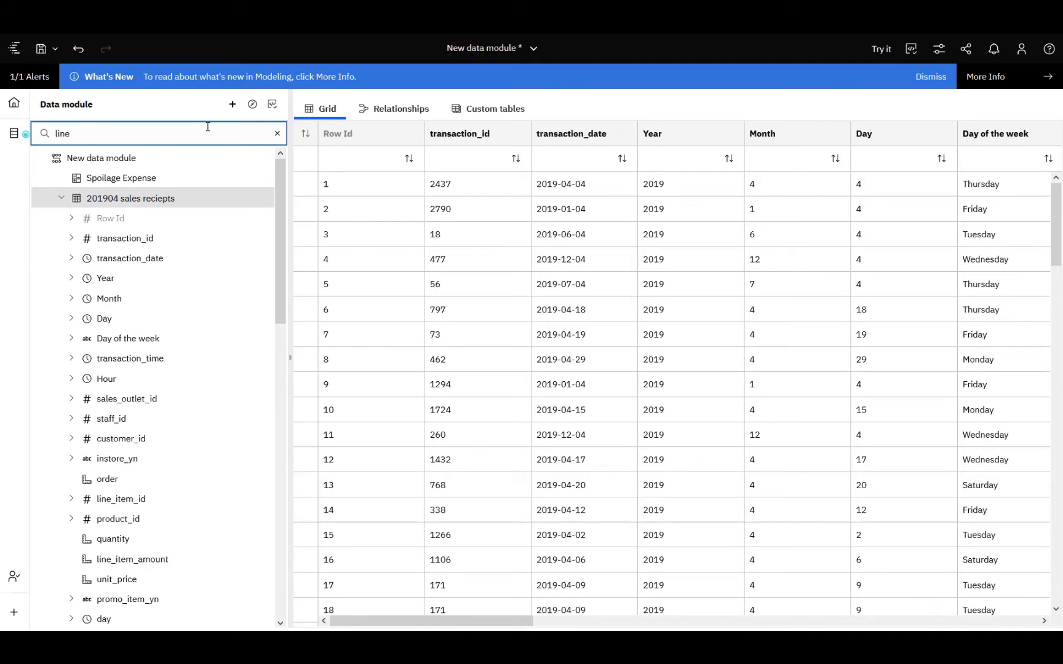
click(268, 219)
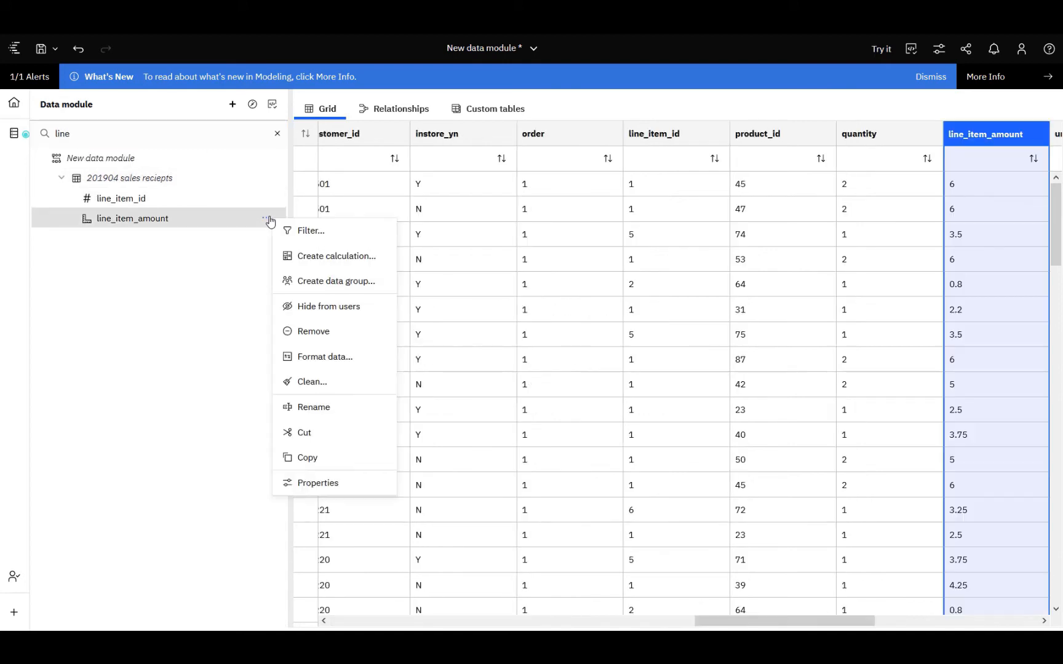
click(331, 284)
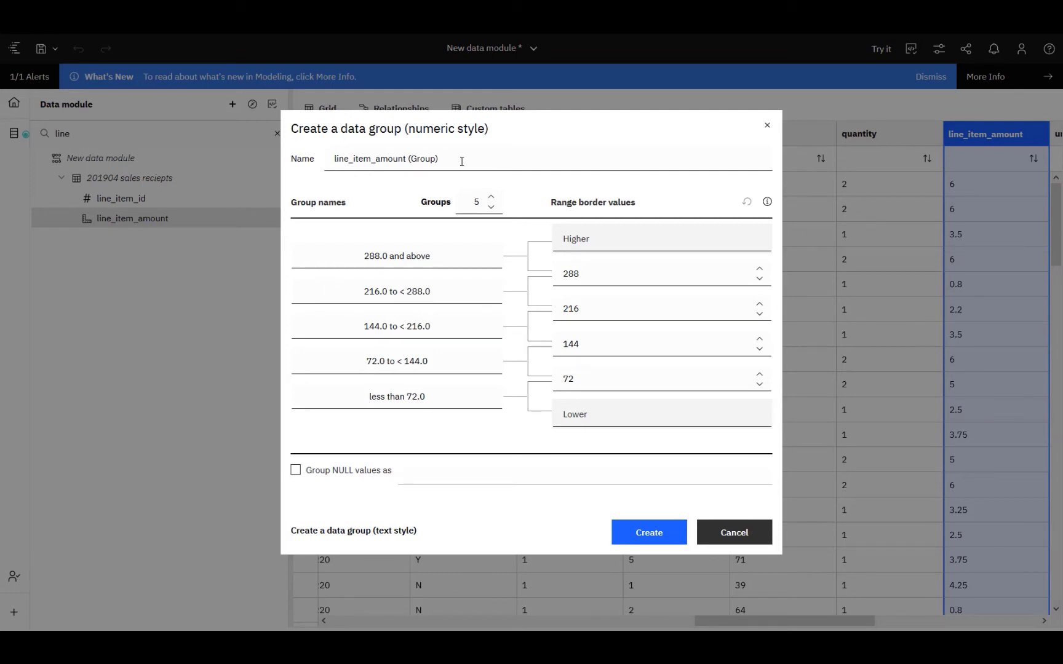
drag(450, 156, 262, 143)
text(Transaction Spend)
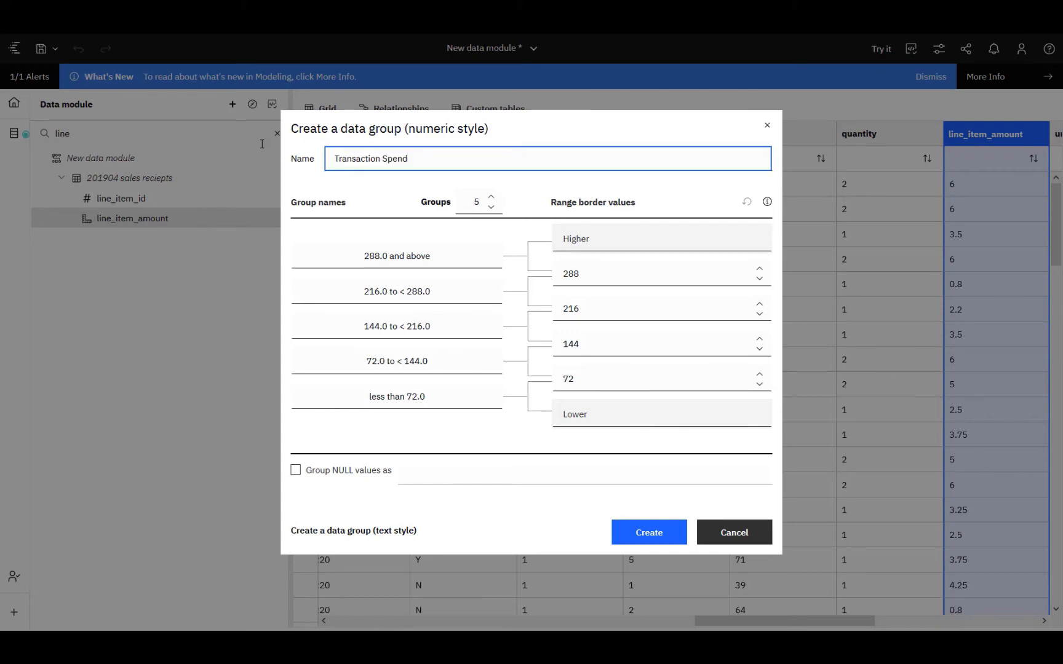
click(491, 207)
click(491, 207)
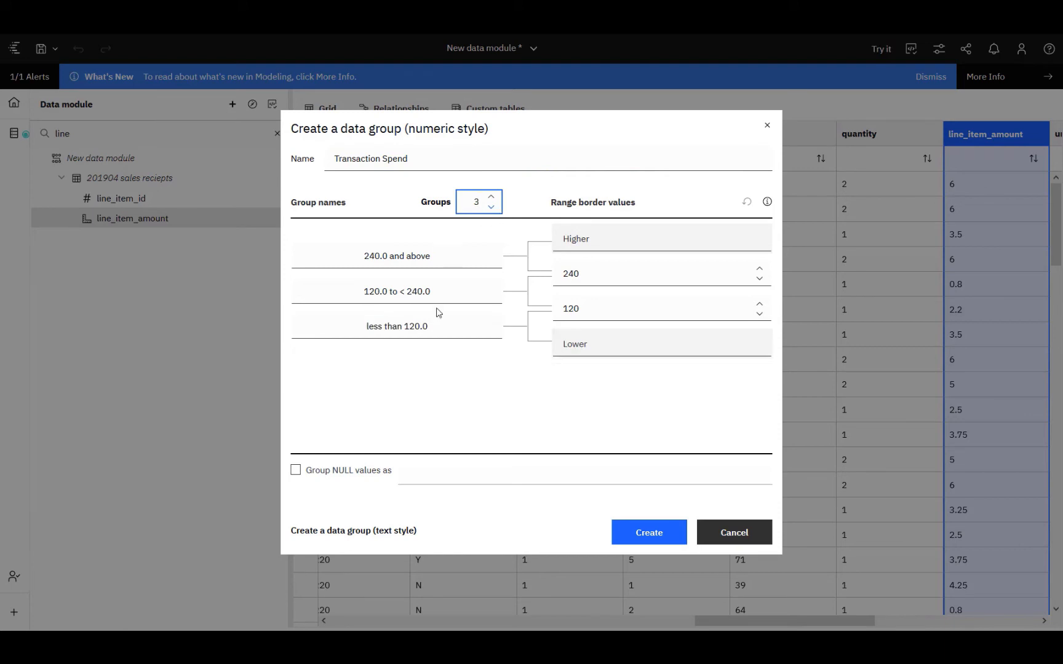
Name the three spend groups, from lowest to highest range, Low Spend, Medium Spend and High Spend.
drag(434, 326, 310, 324)
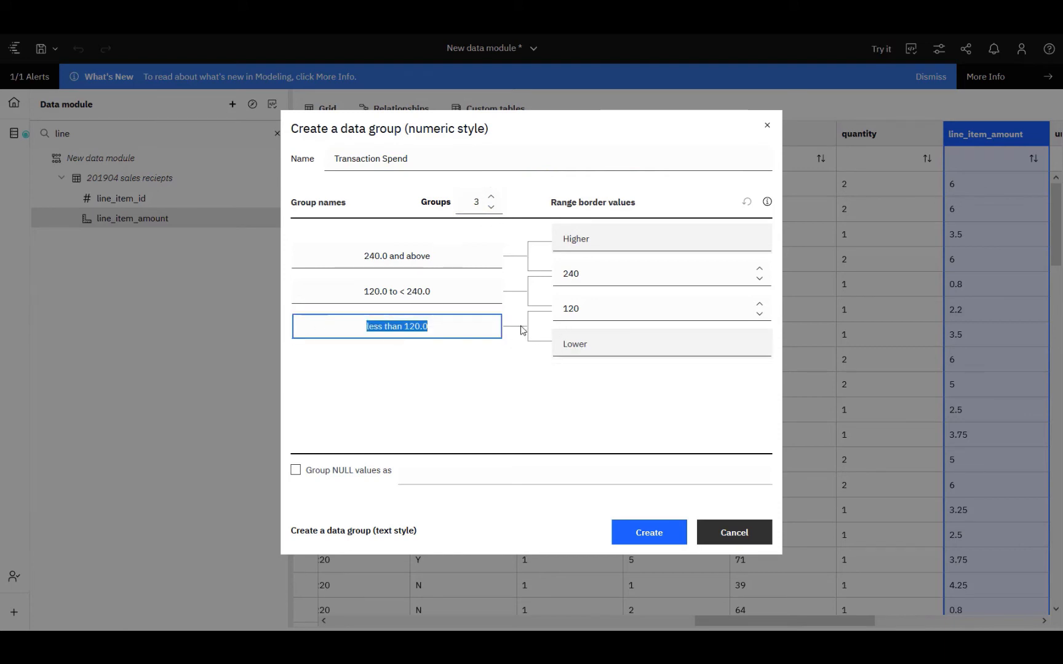
text(Low Spend)
key(shift+Tab)
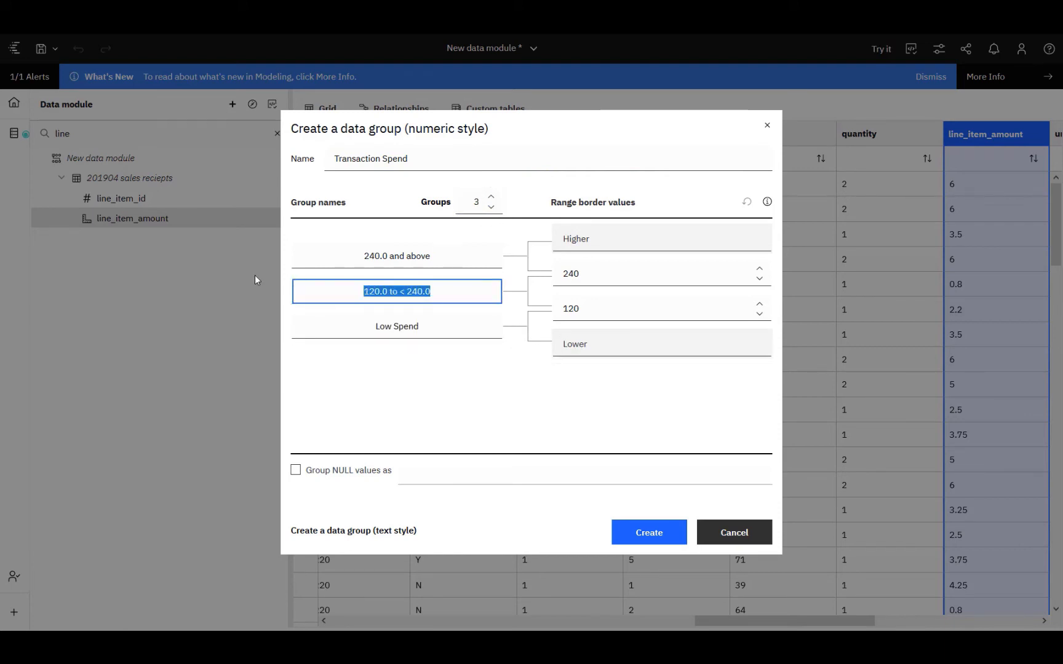
text(Medium Spend)
drag(441, 254, 292, 240)
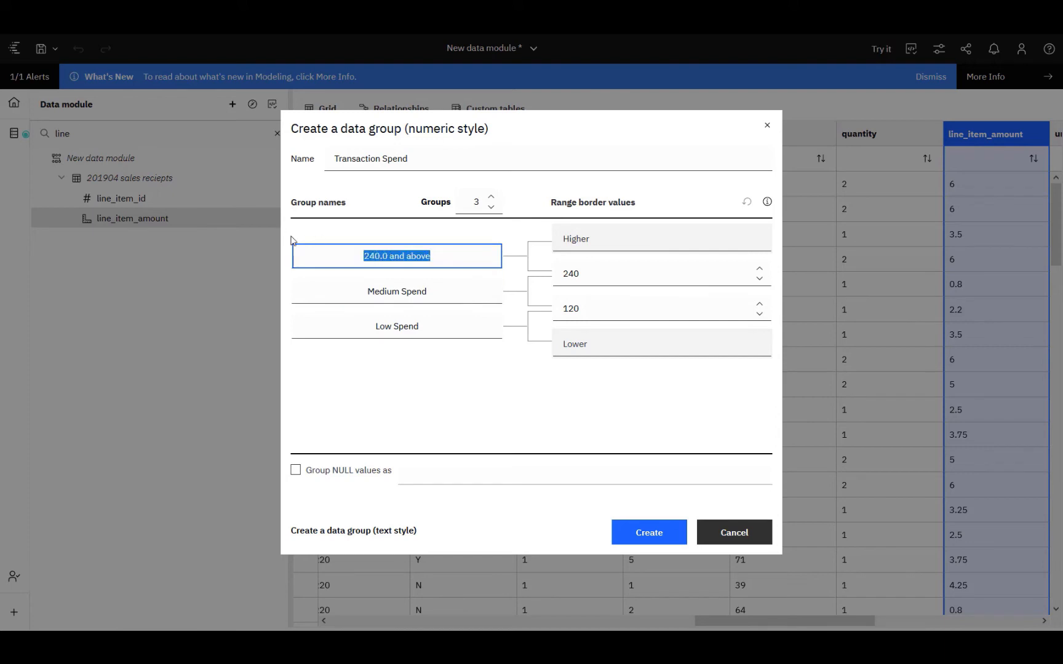
text(High Spend)
Set the range border values to 6 and 10 and create the Transaction Spend data group.
double_click(610, 308)
text(6)
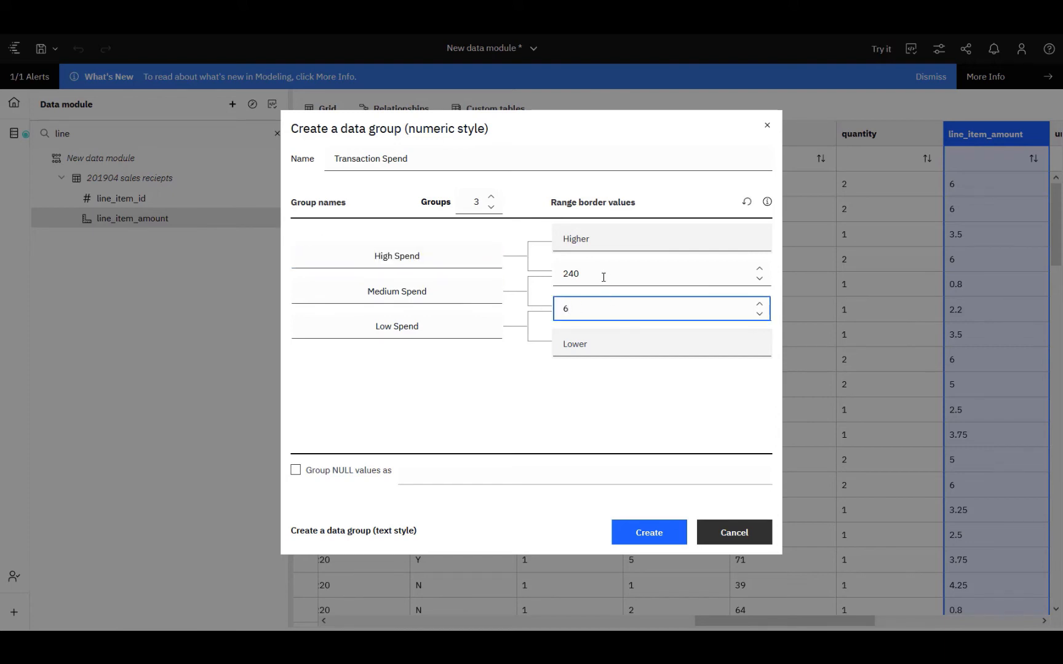
drag(603, 278, 531, 265)
text(10)
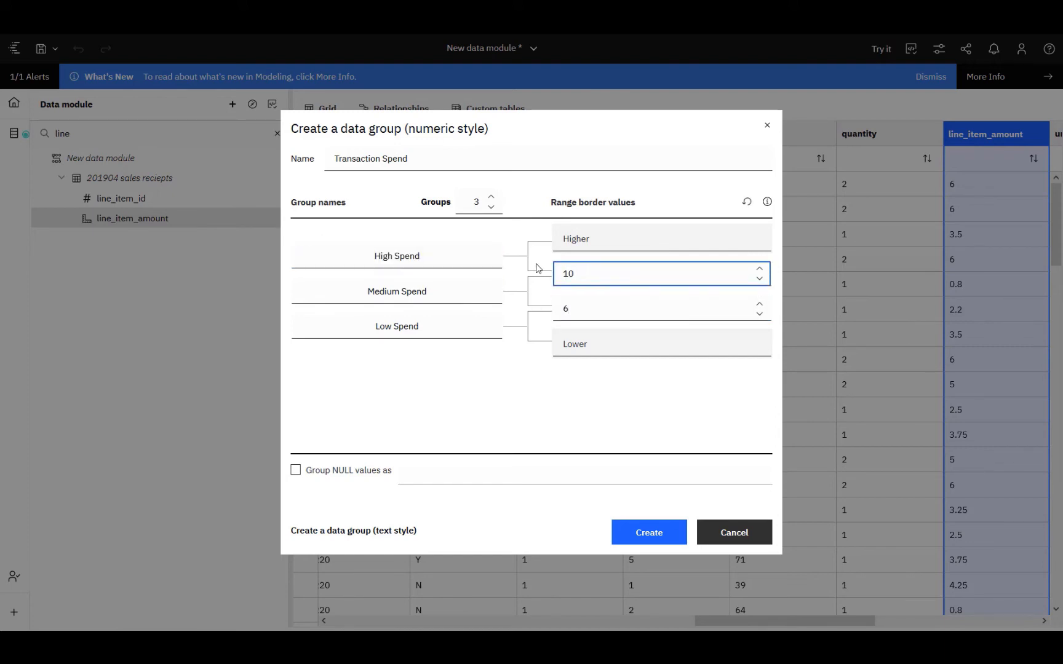
click(636, 533)
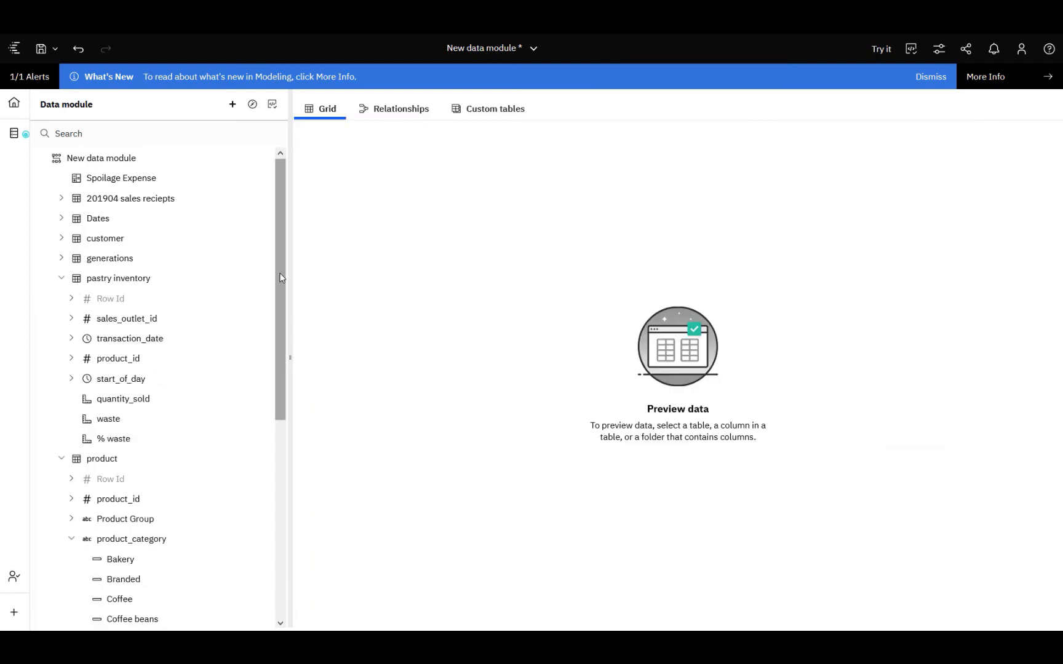
Create a navigation path from Product Group through product_category and product_type to product, and identify its member columns in the module.
drag(280, 277, 286, 479)
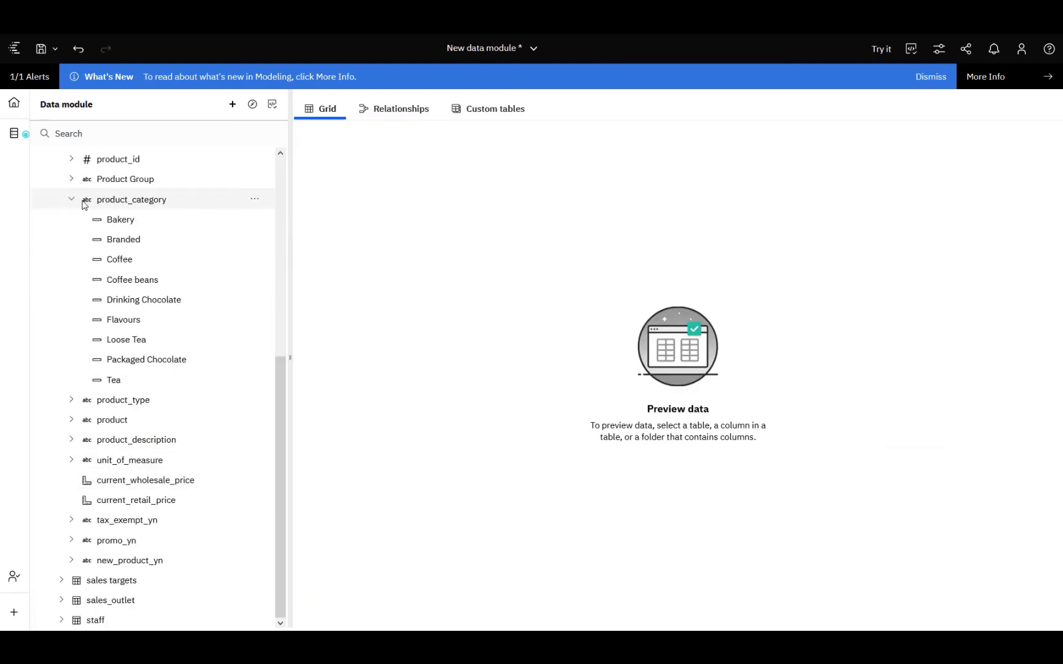
click(71, 179)
click(255, 180)
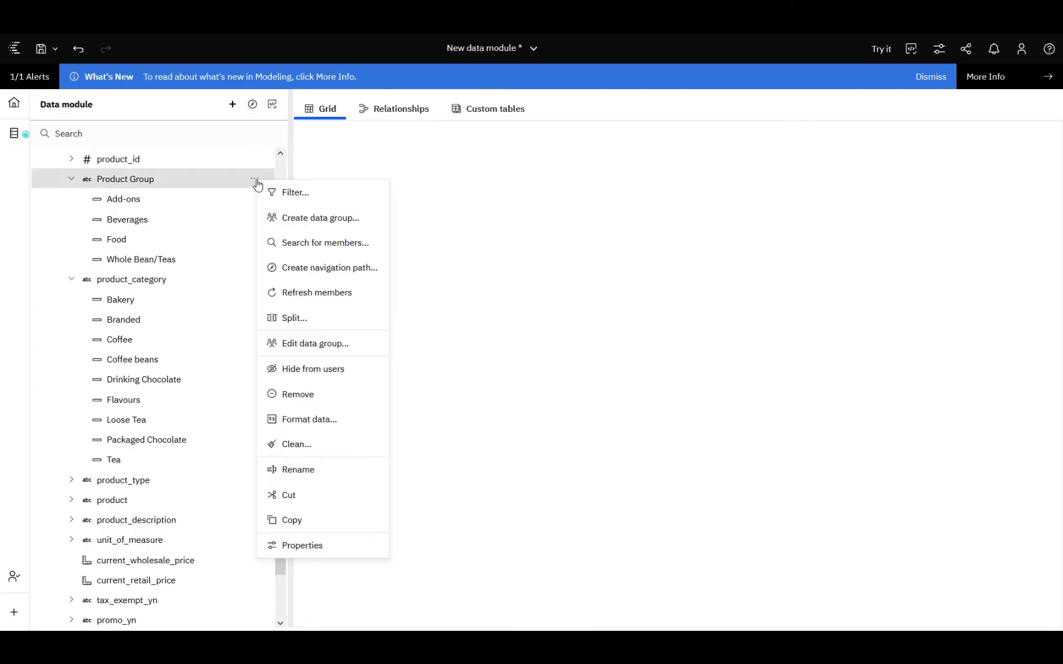
click(323, 270)
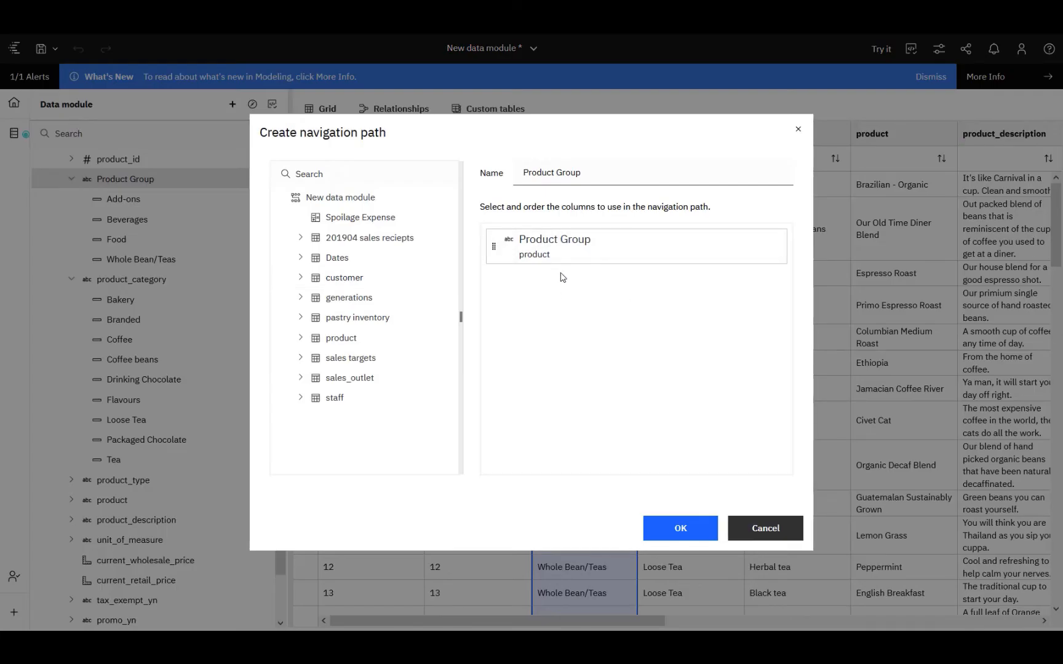
click(299, 338)
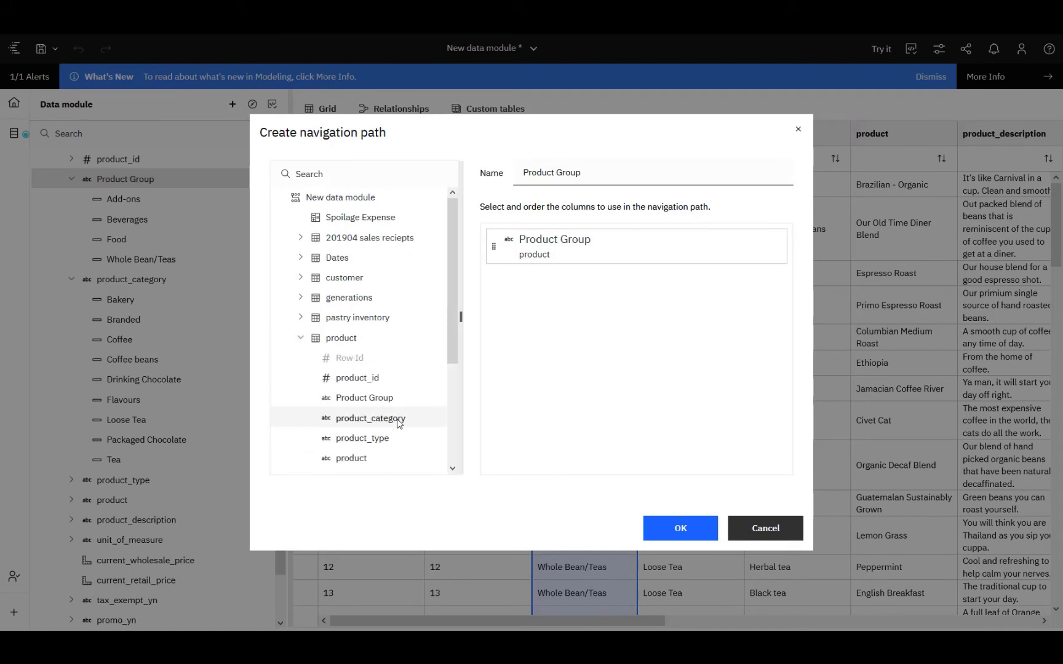
drag(388, 419, 550, 350)
drag(391, 438, 550, 387)
drag(396, 459, 578, 417)
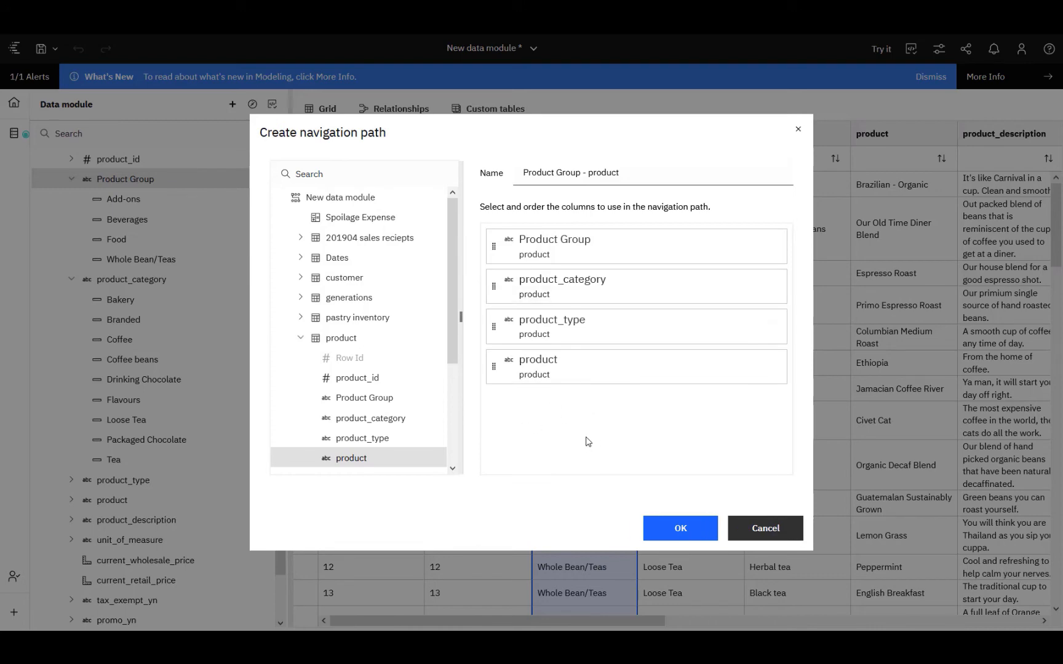
click(682, 530)
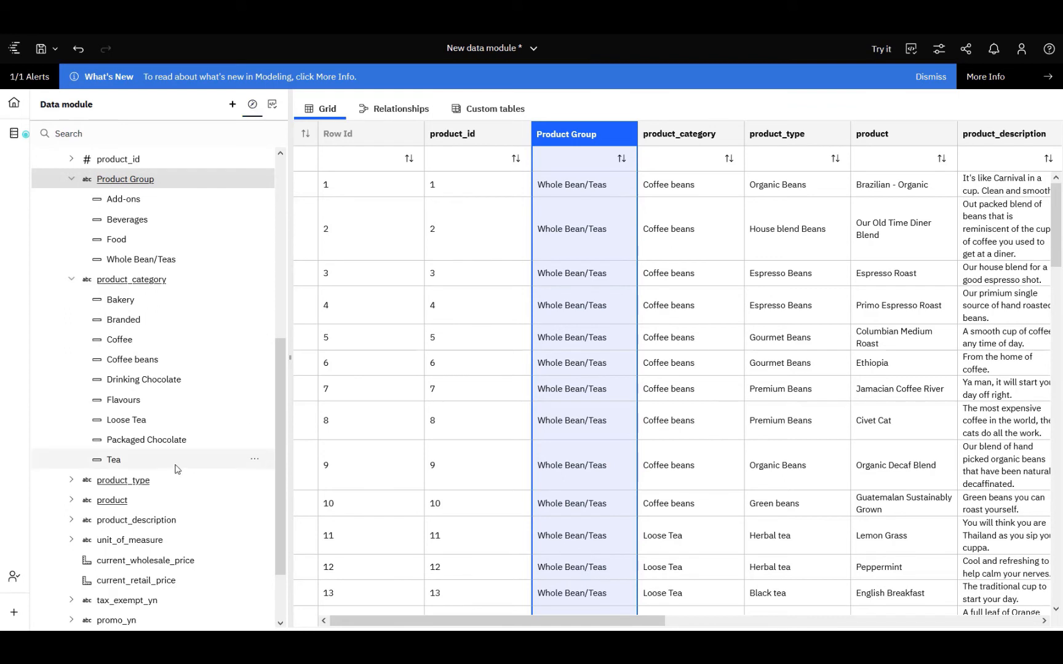
click(252, 105)
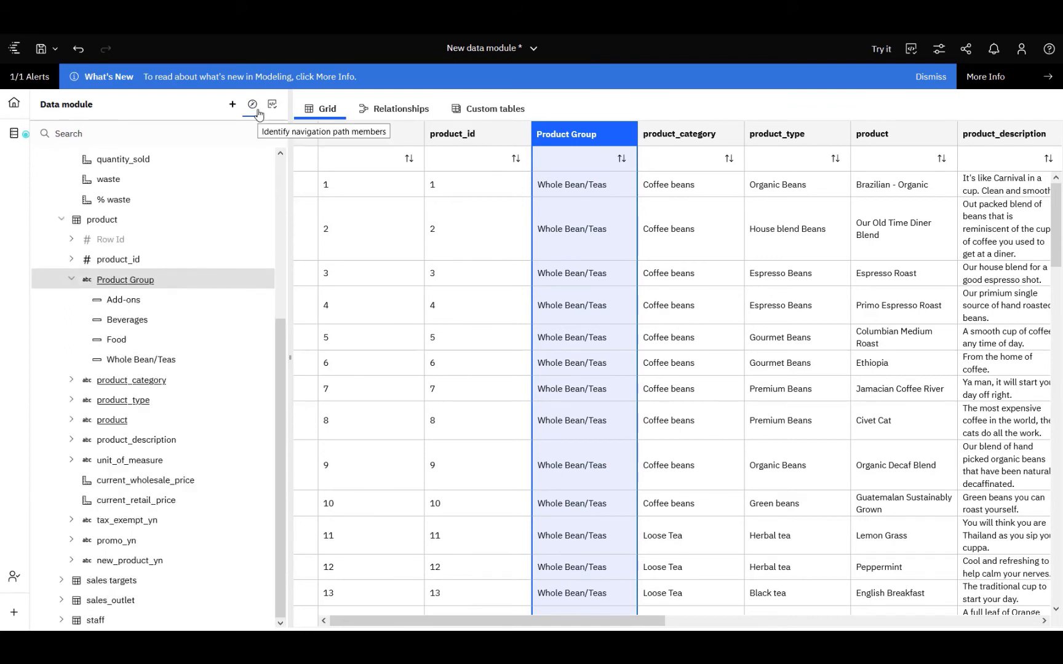
Add the Gregorian calendar from the Calendars folder in Team content as a new source of the data module.
scroll(189, 318, up, 4)
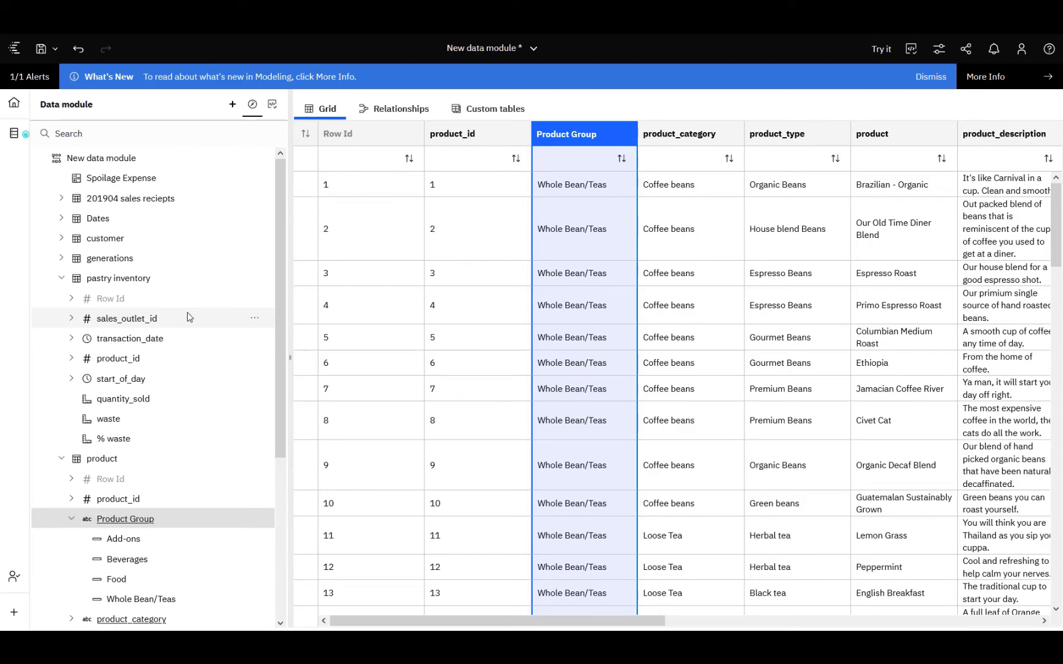
click(233, 104)
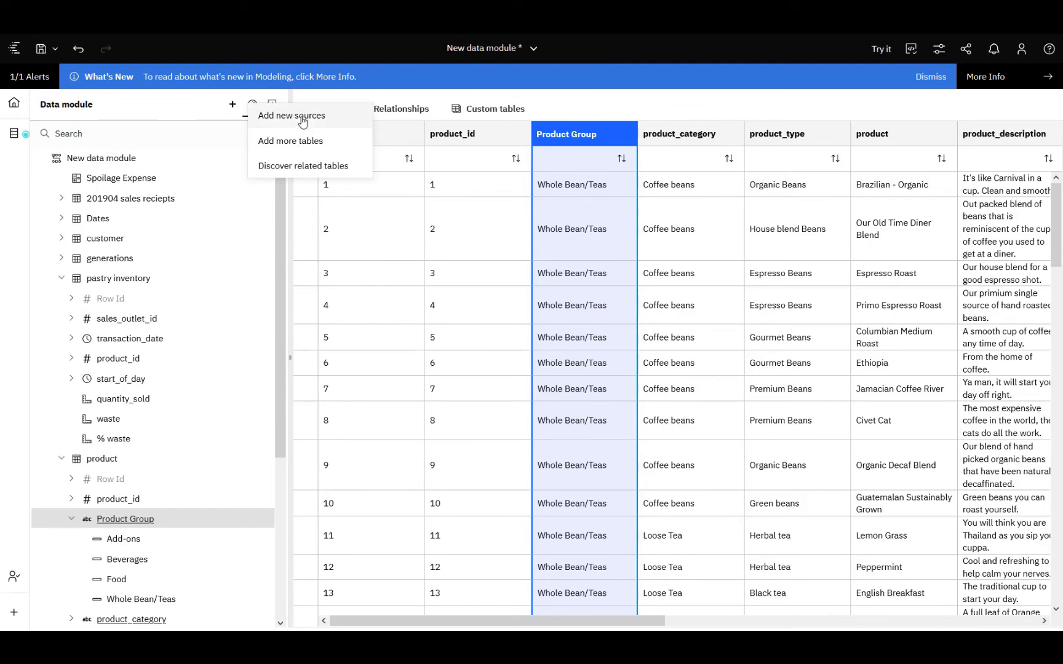
click(302, 123)
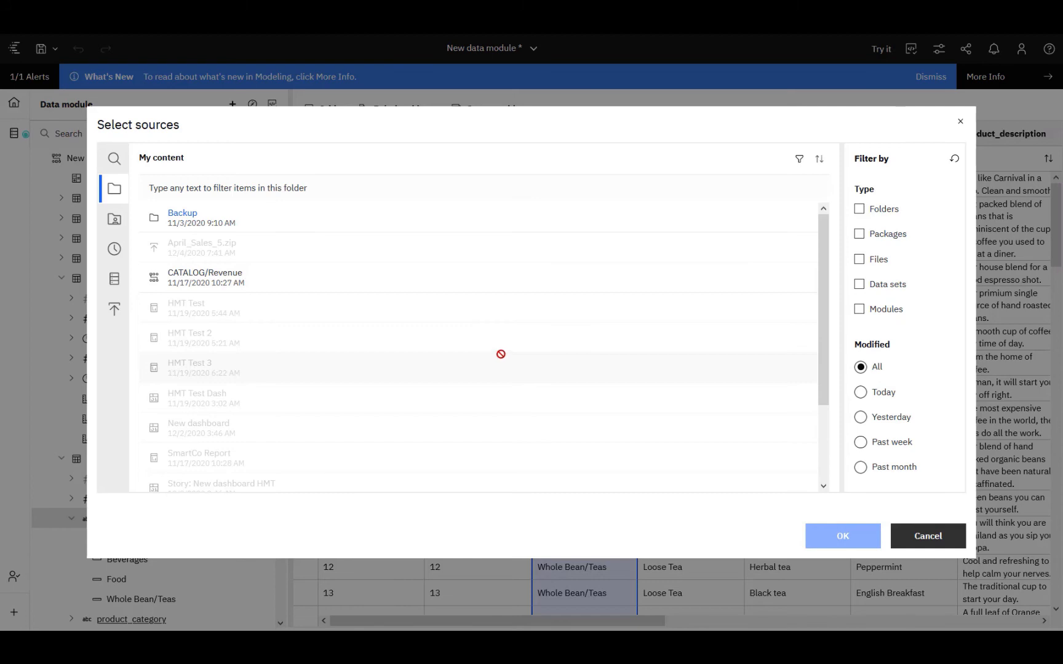
click(115, 219)
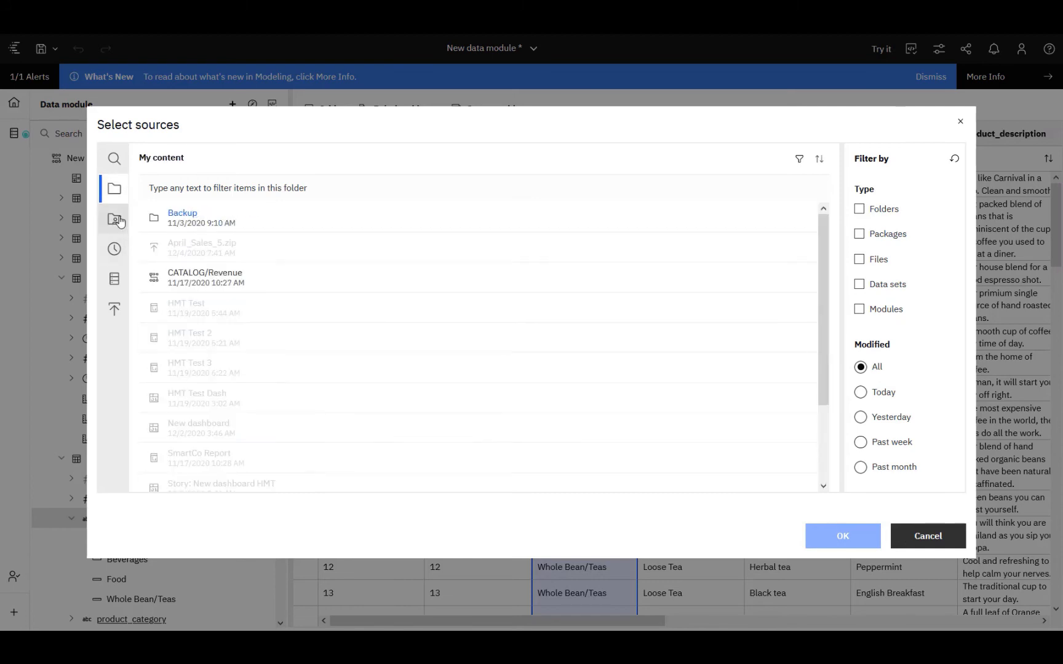
click(114, 219)
click(188, 394)
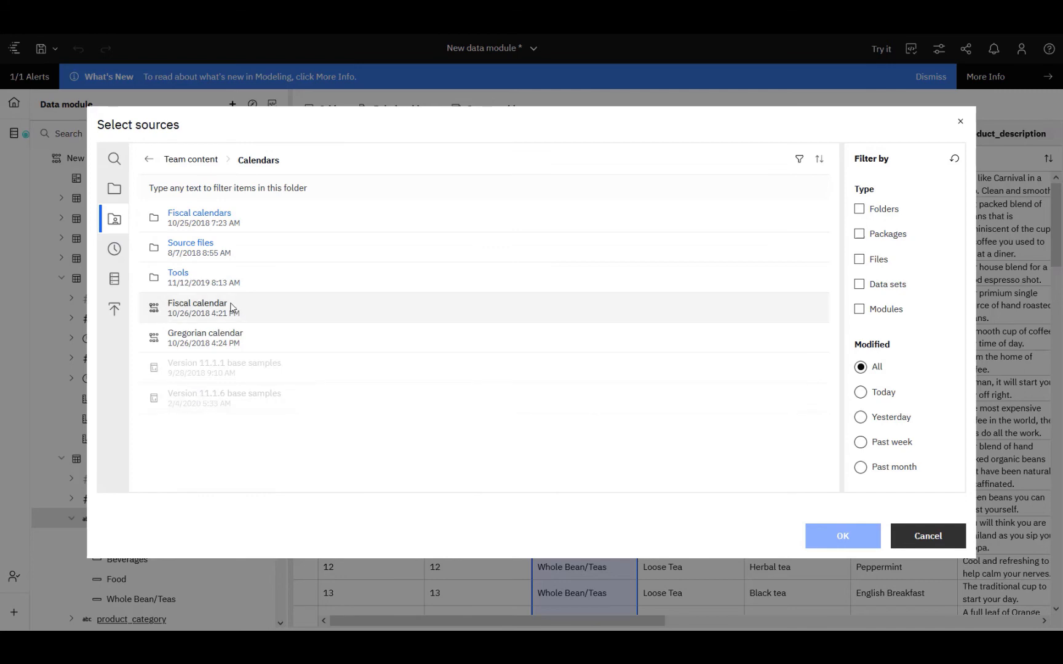
click(192, 214)
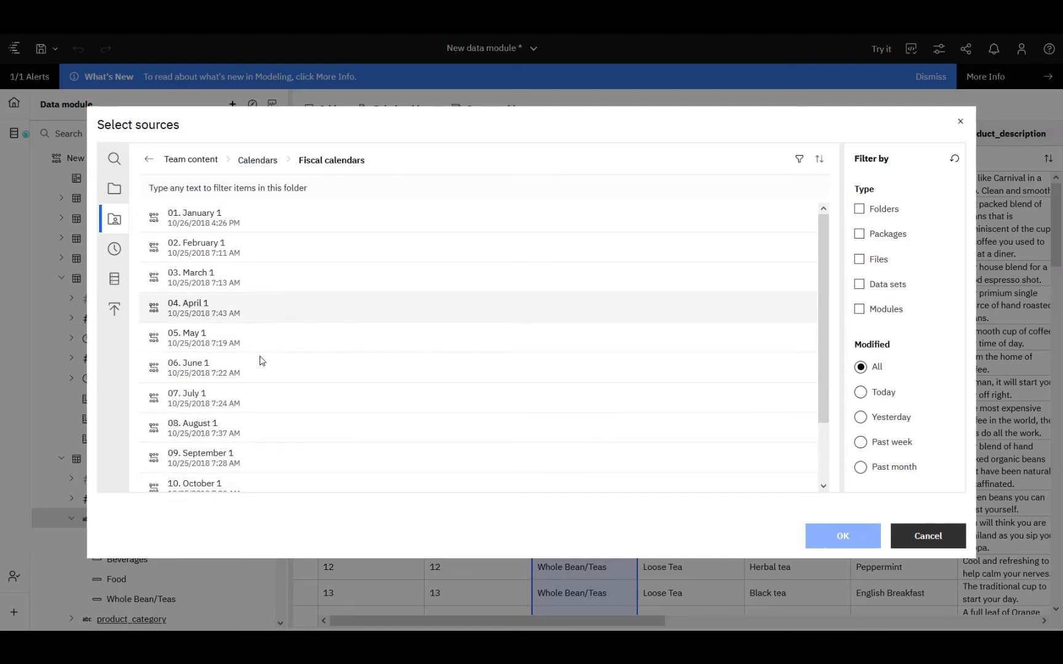
click(254, 162)
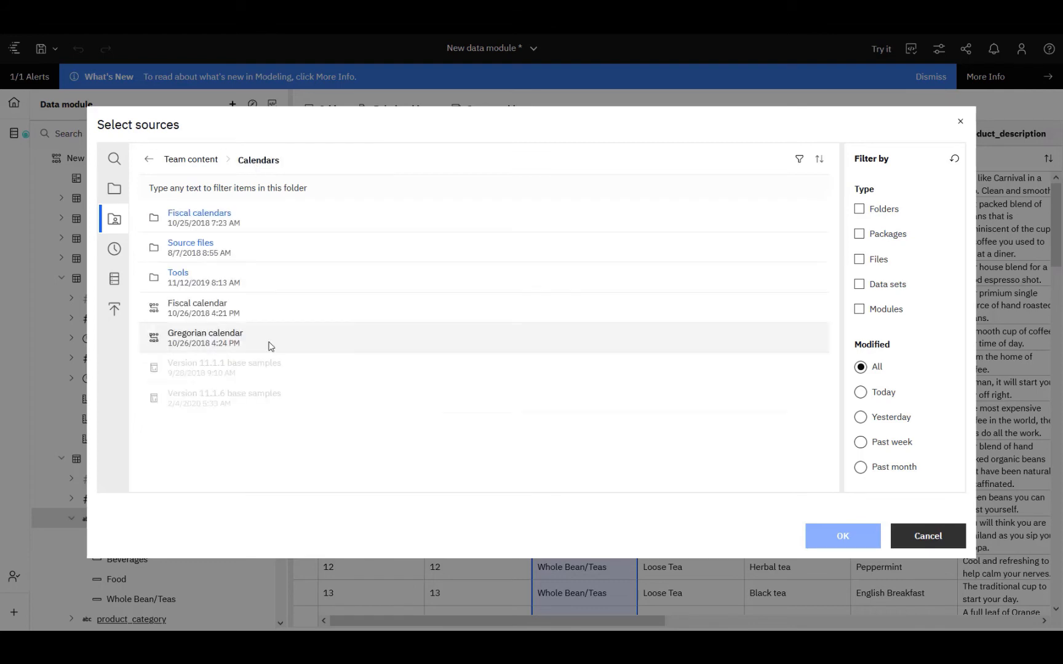
click(269, 345)
click(842, 539)
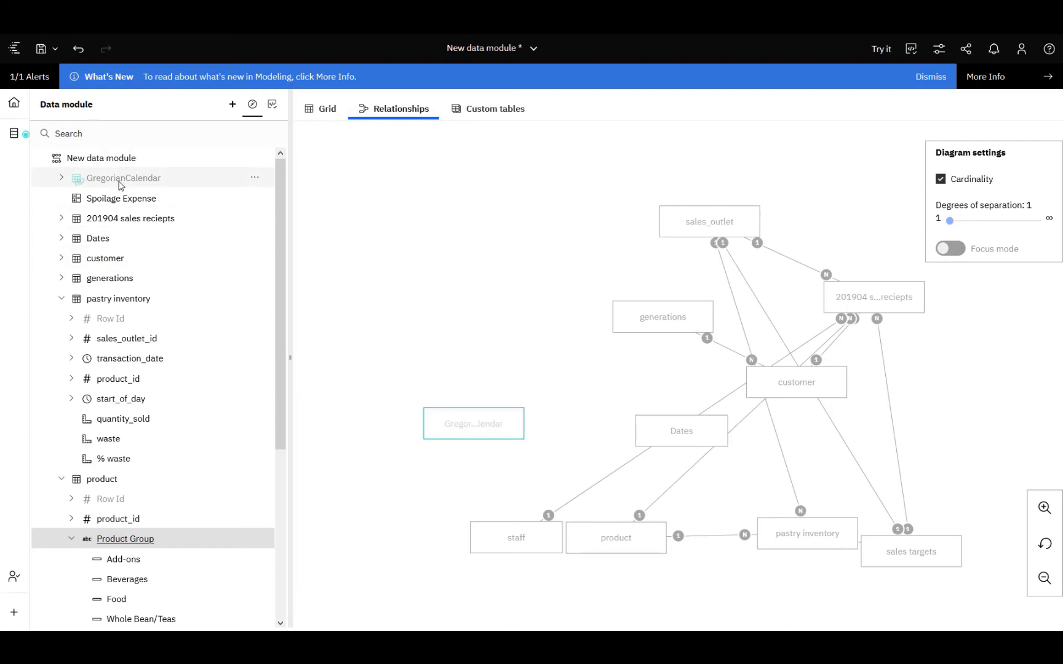
Set the lookup reference of transaction_date in 201904 sales reciepts to GregorianCalendar and review its relative date filters.
click(61, 219)
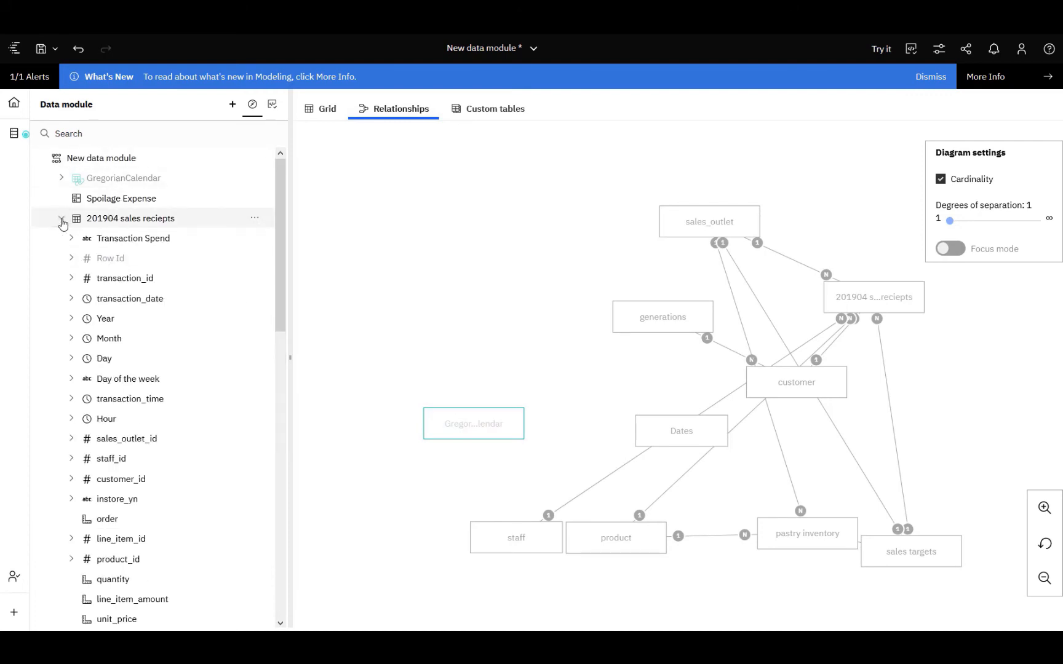
click(254, 302)
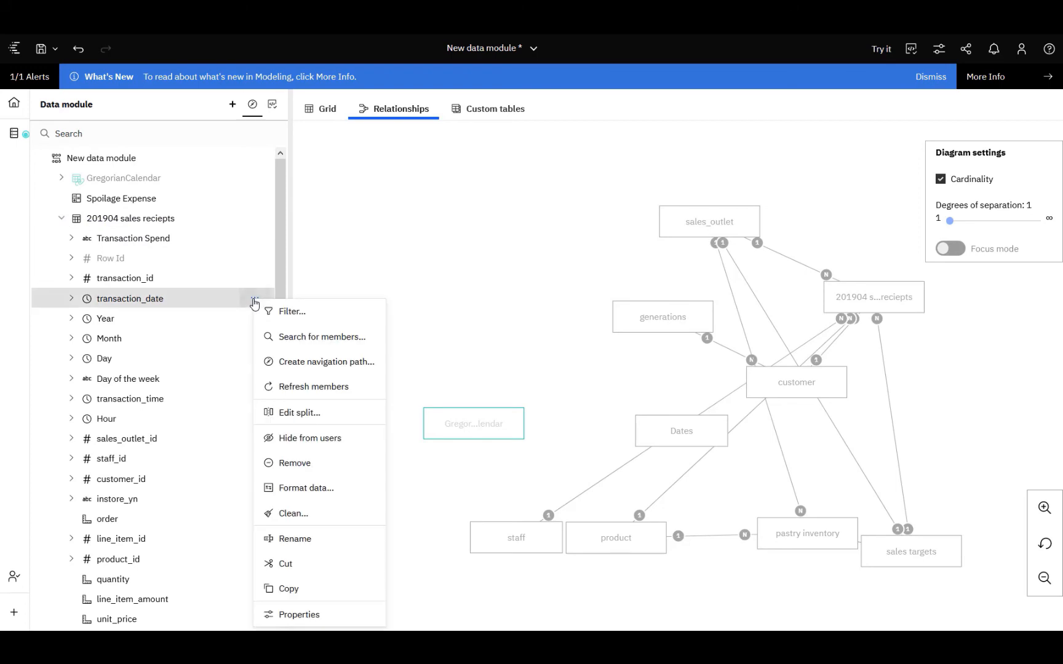
click(330, 618)
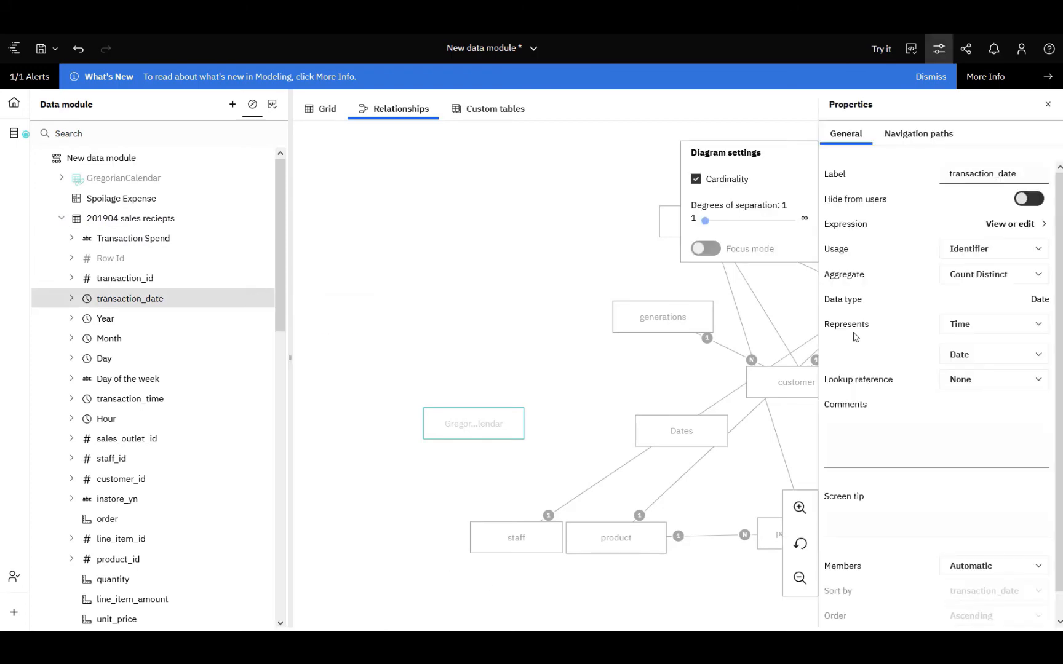
click(1035, 379)
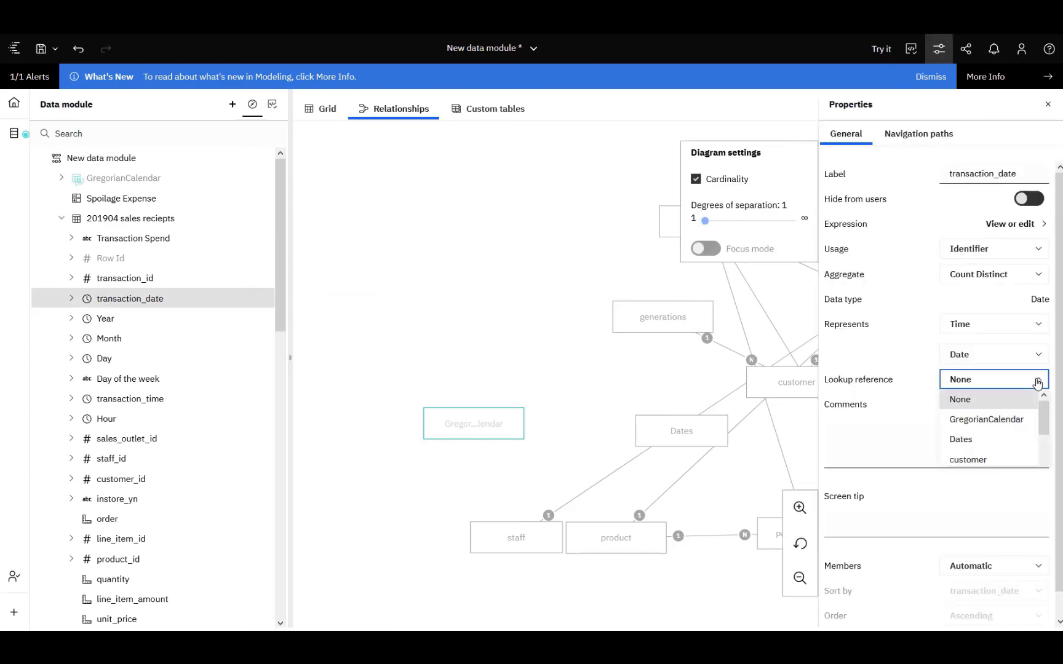
click(997, 423)
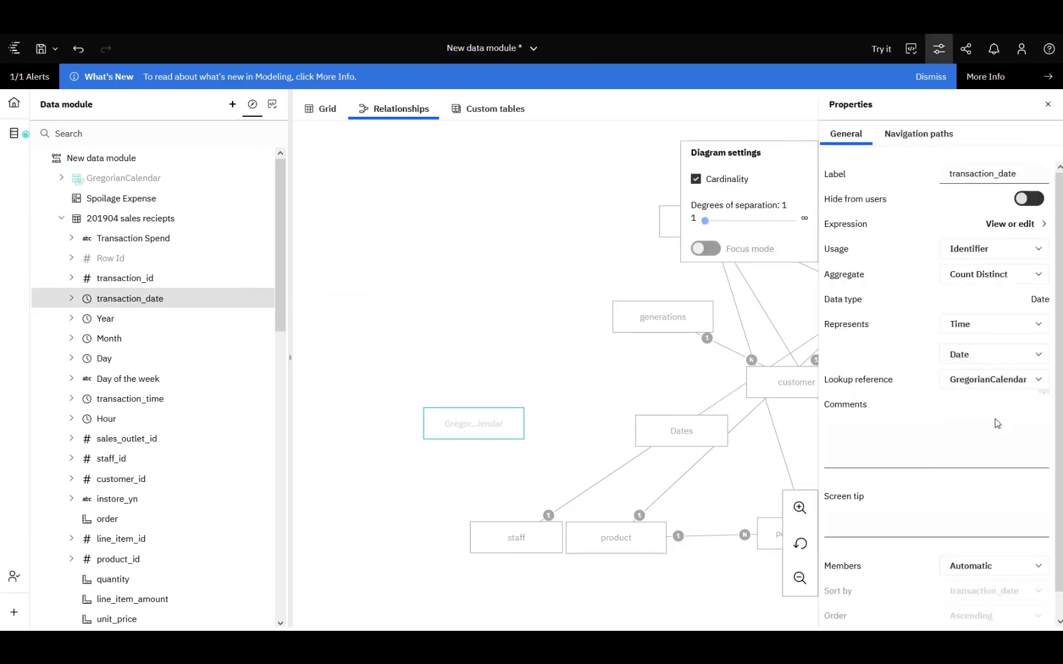
click(71, 299)
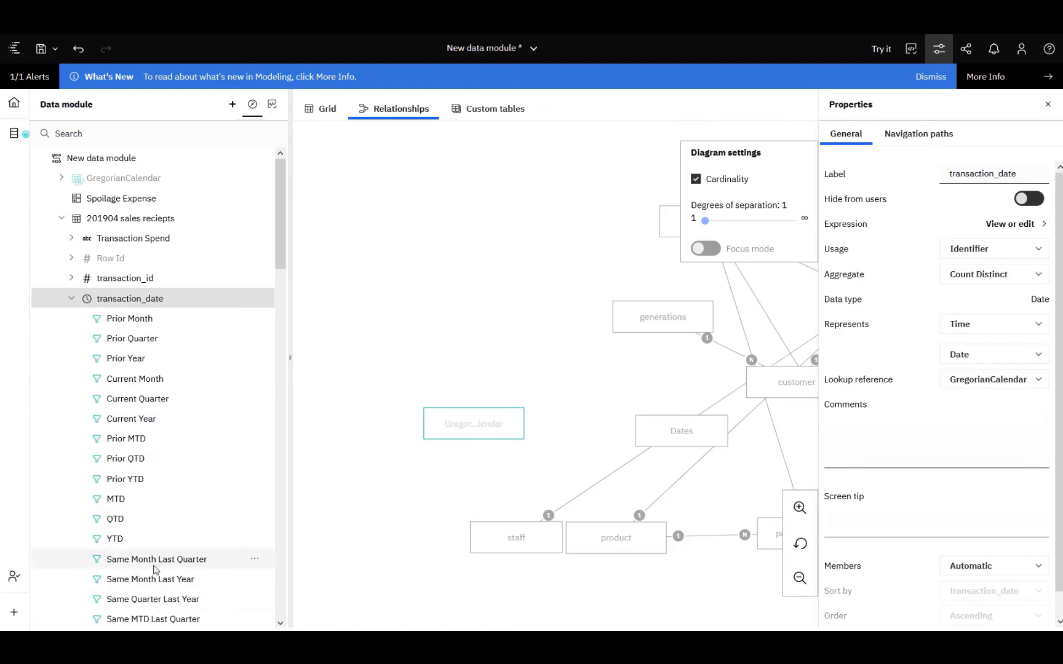
click(72, 299)
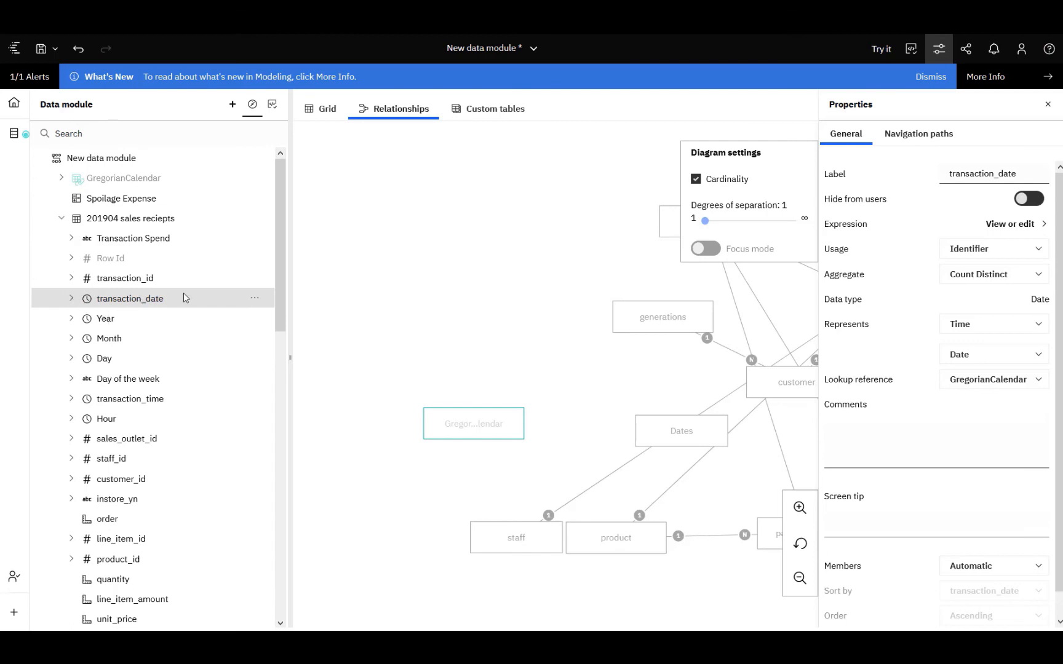
Set the lookup reference of quantity and line_item_amount to transaction_date, and show the relative date measures under quantity in full width.
drag(288, 285, 289, 363)
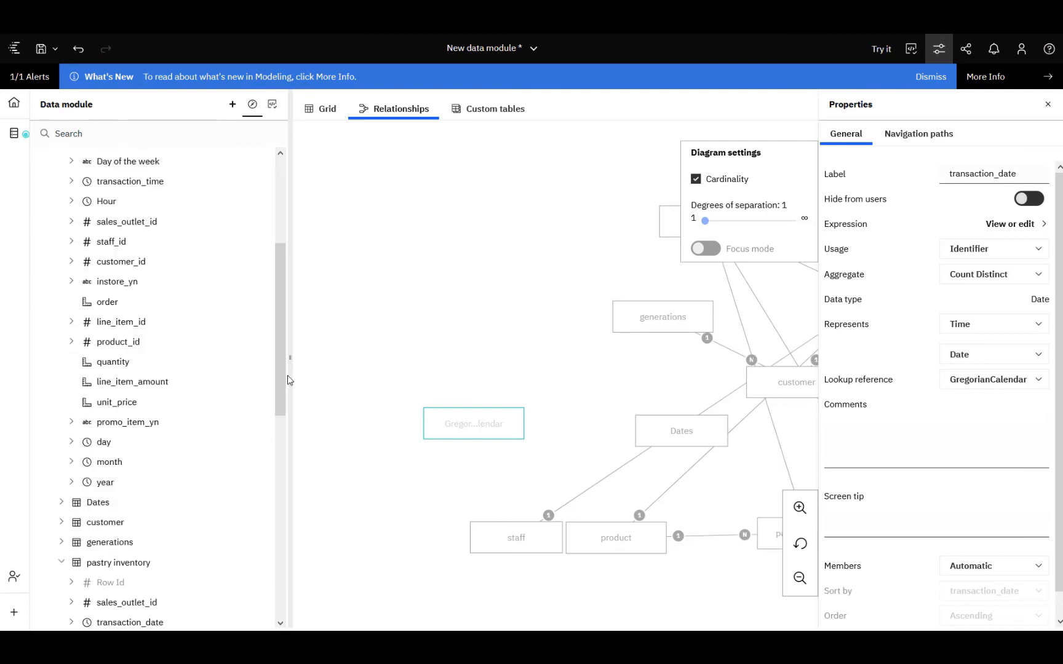
click(120, 367)
ctrl+click(122, 386)
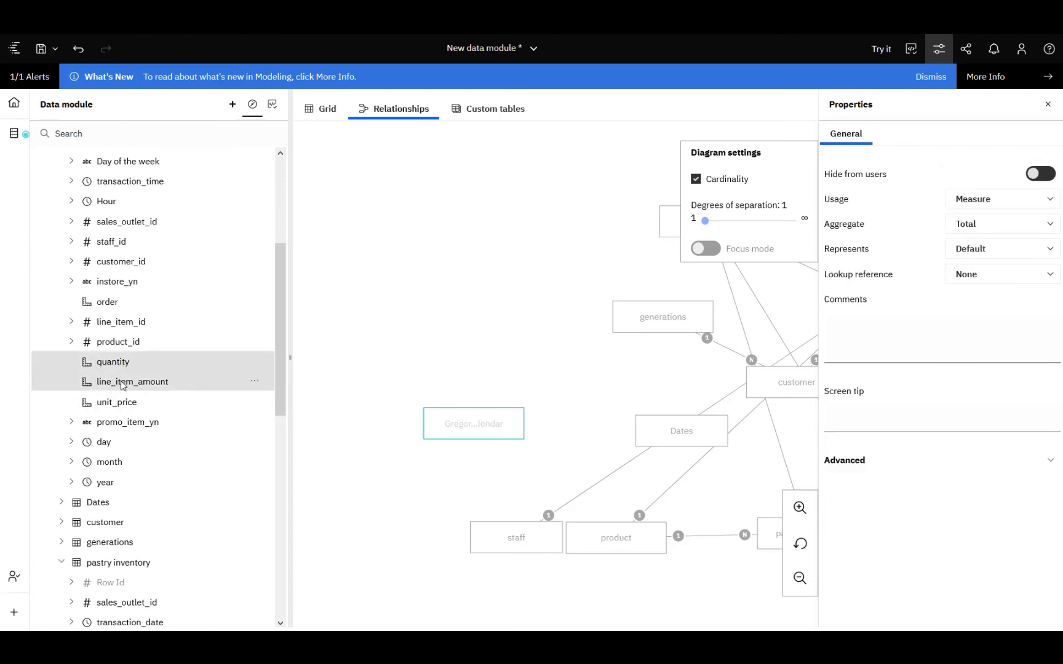
click(1052, 277)
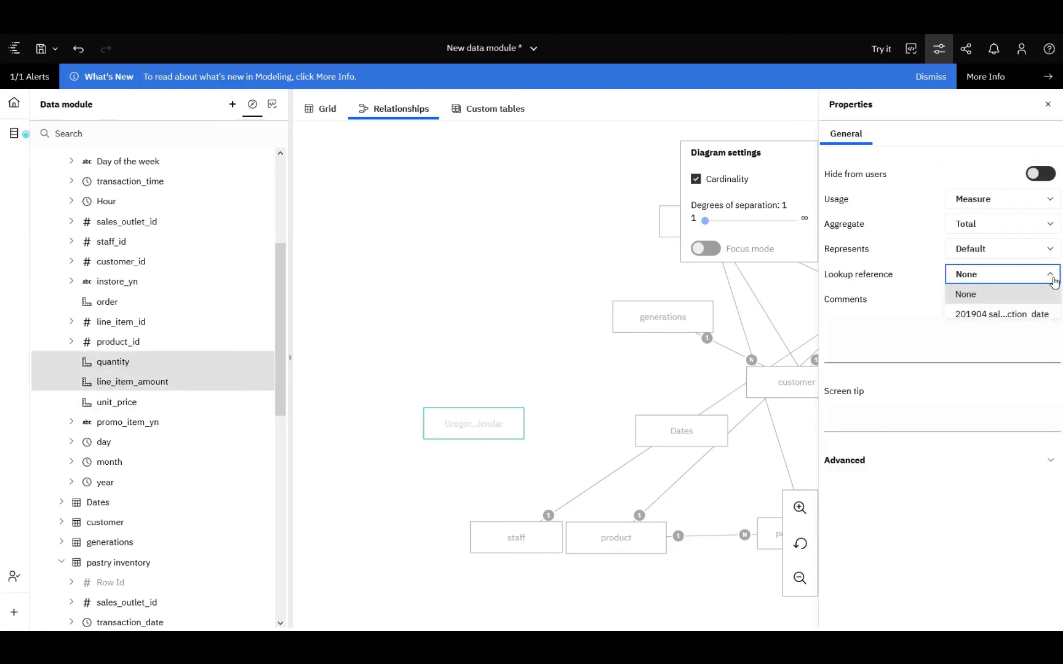
click(1012, 316)
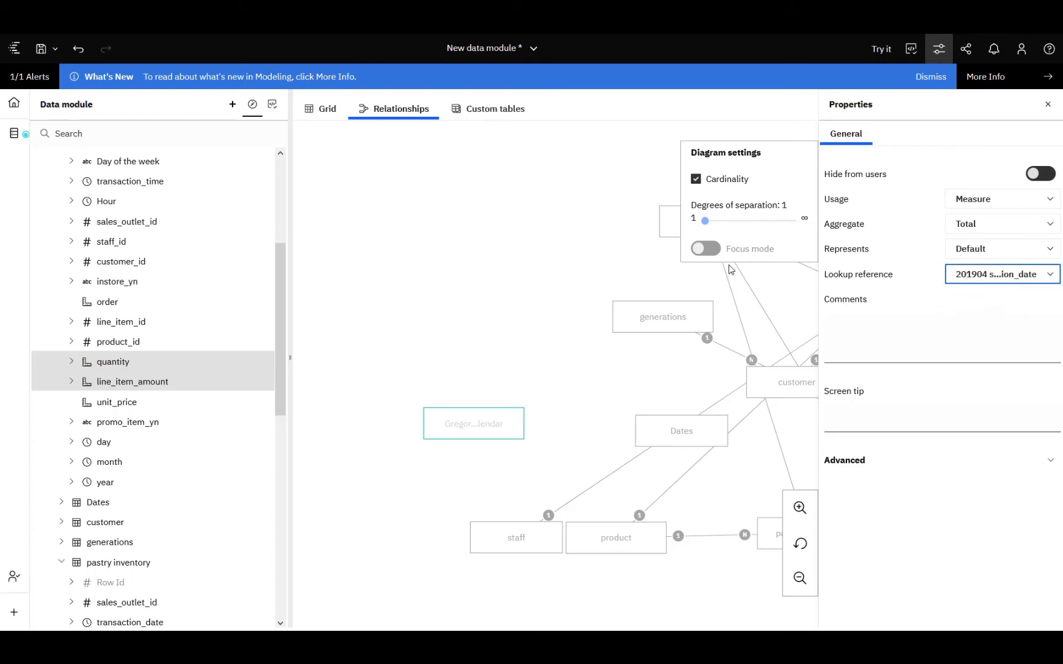
click(71, 362)
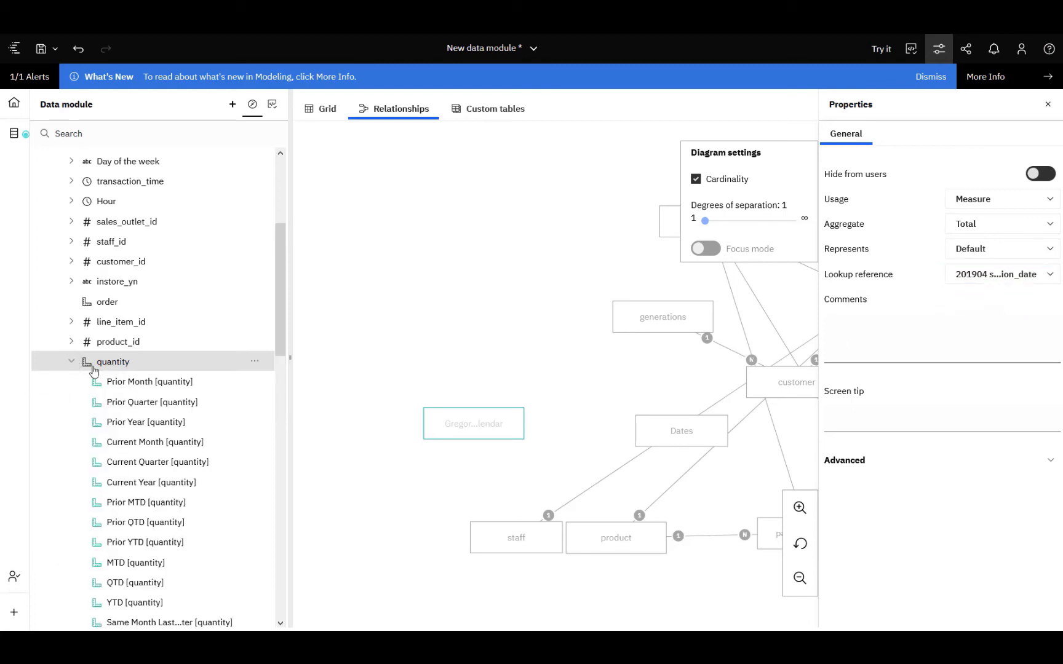
drag(292, 363, 380, 362)
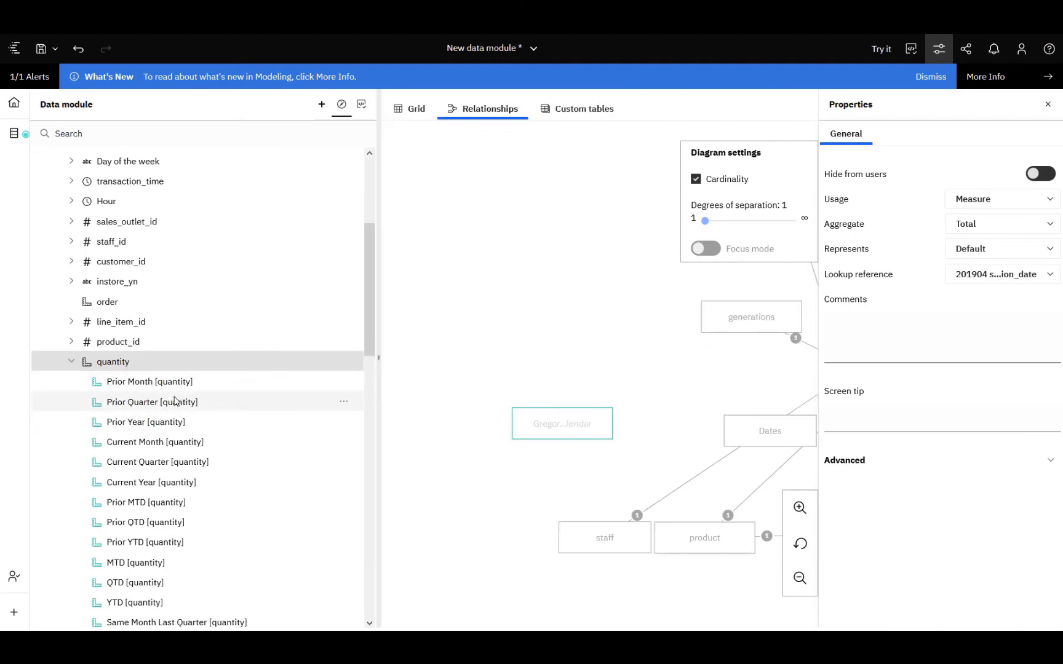
Save the data module under the name Coffee Data.
click(41, 52)
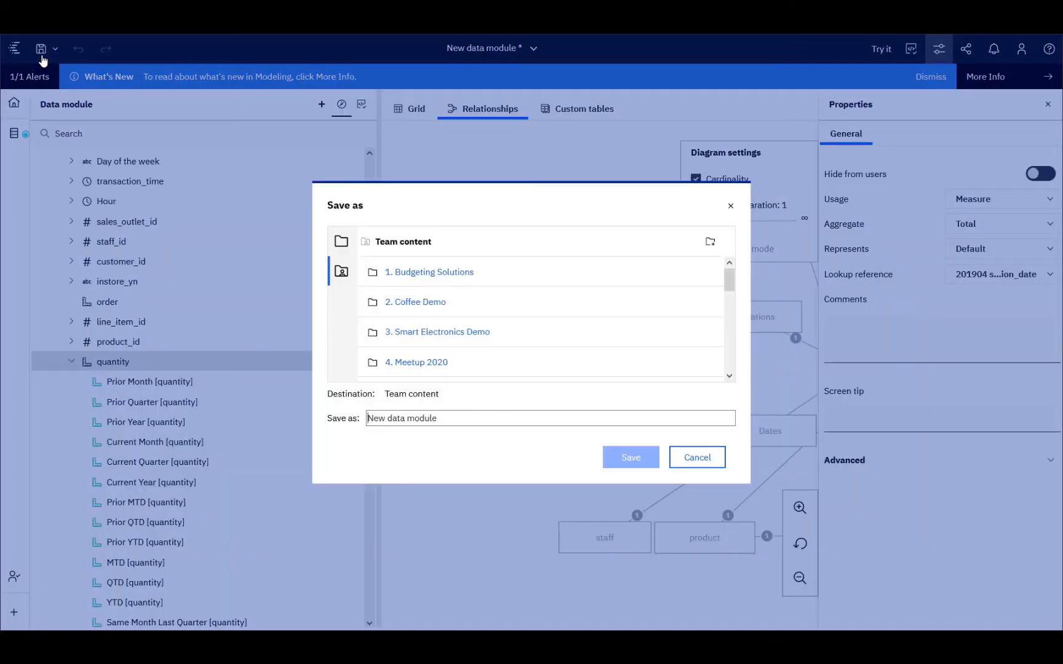
click(406, 273)
text(Coffee Data)
click(631, 458)
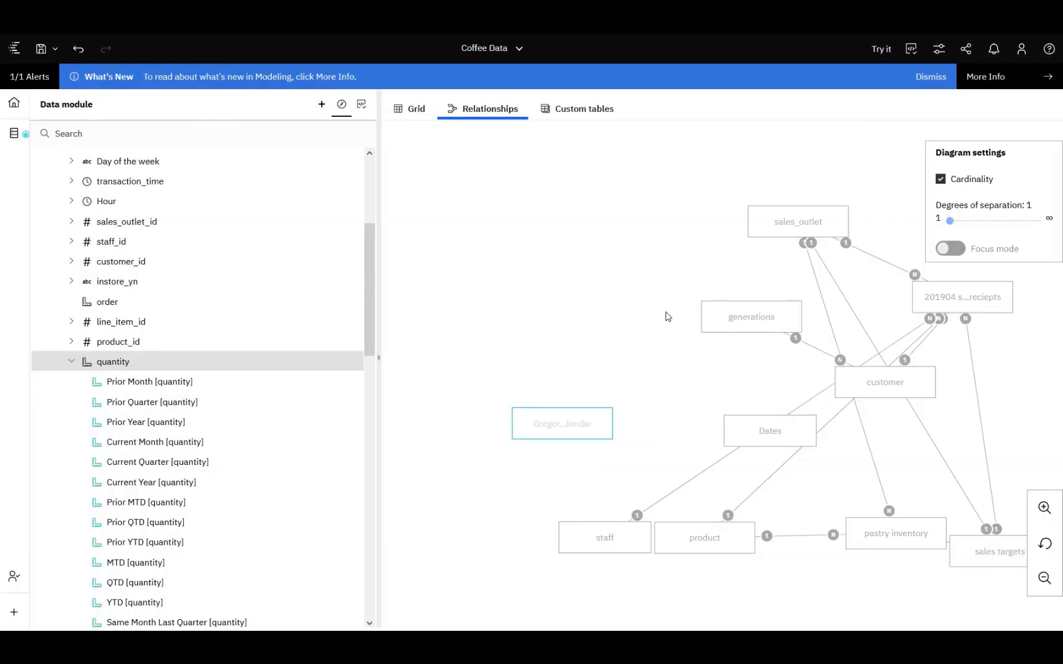
Try the module in a new report, add Prior Year [quantity] to the list and show the page preview.
click(882, 49)
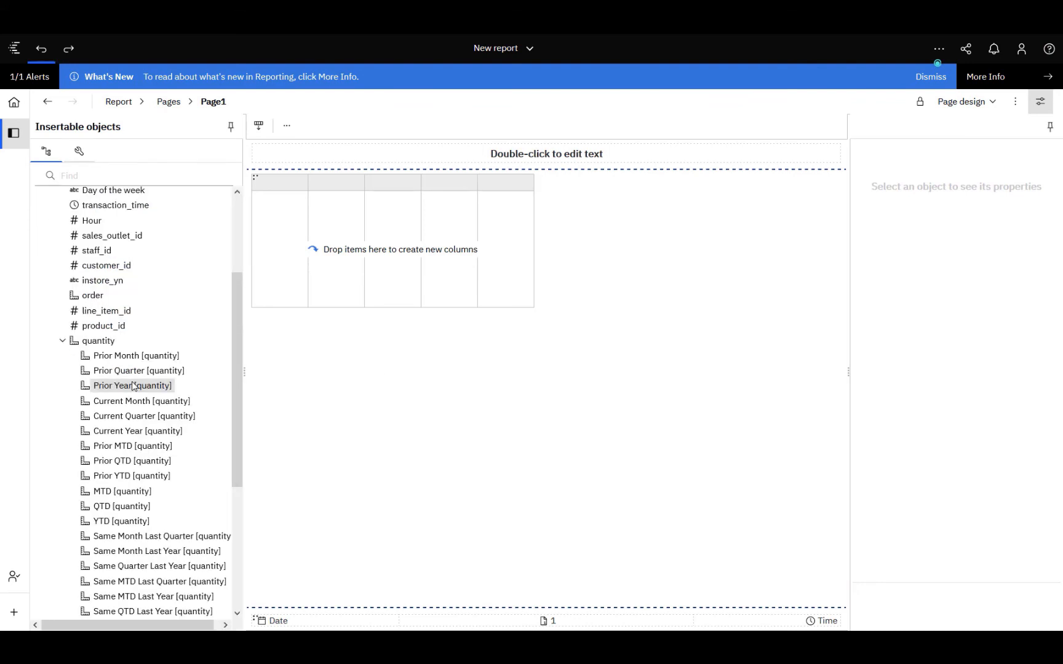
drag(133, 387, 299, 277)
click(976, 105)
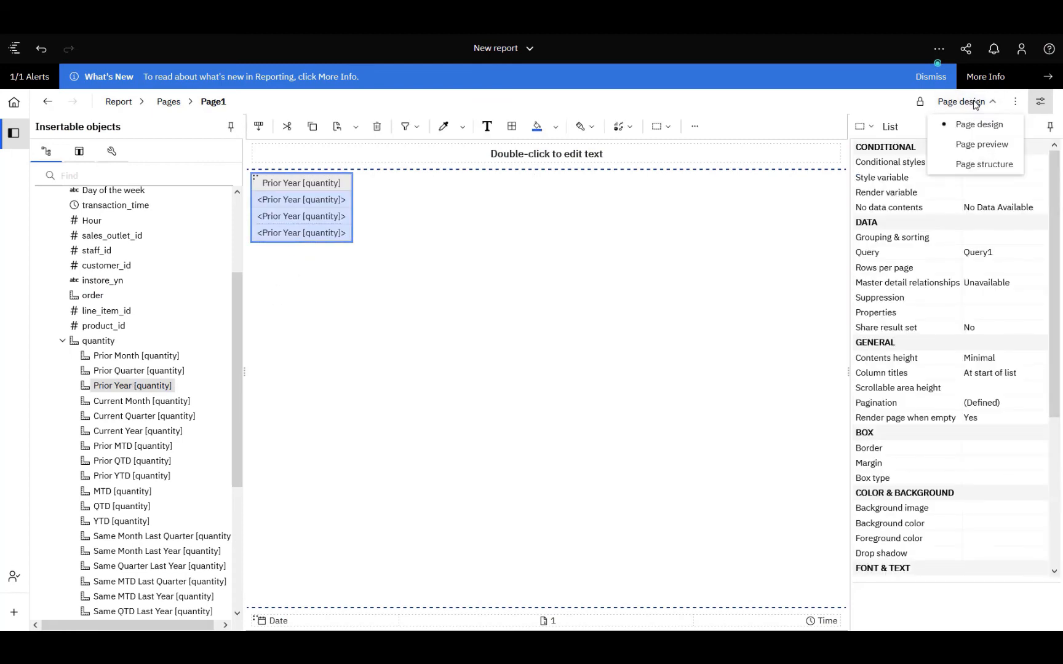
click(982, 144)
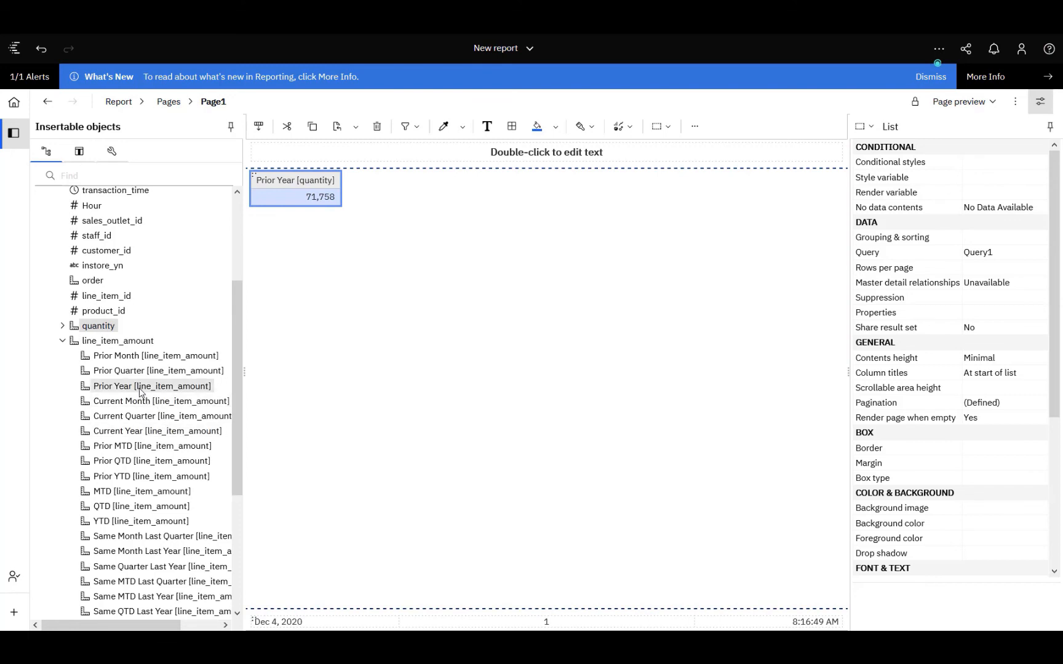
Add Prior Year [line_item_amount] to the report list after Prior Year [quantity].
drag(134, 386, 304, 193)
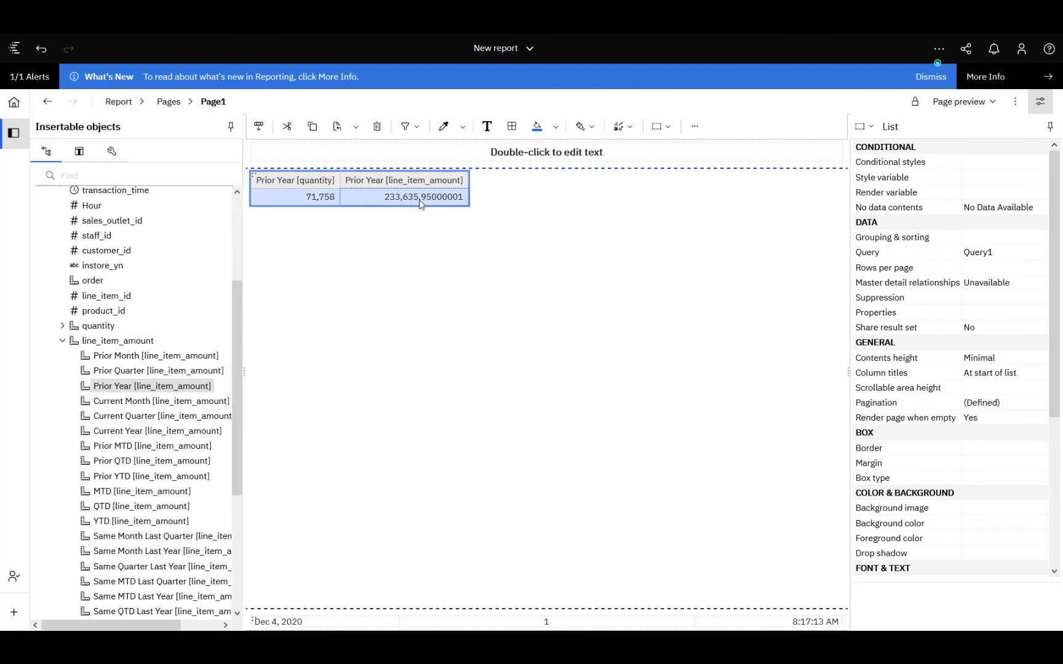
click(416, 199)
click(450, 231)
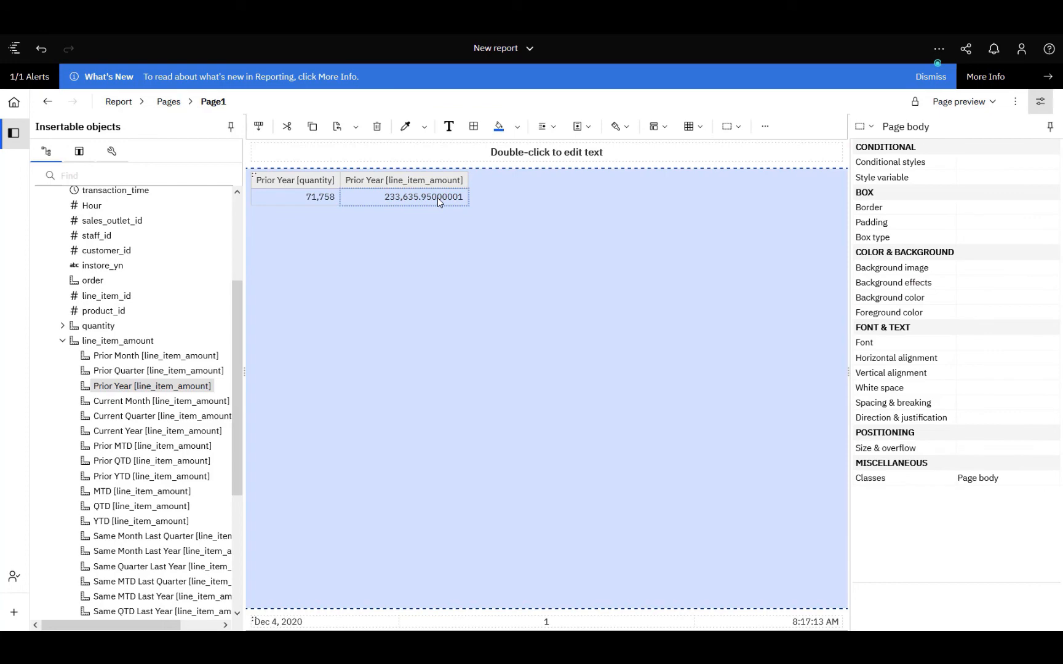
Insert a Line visualization into the page body below the prior year list.
click(112, 150)
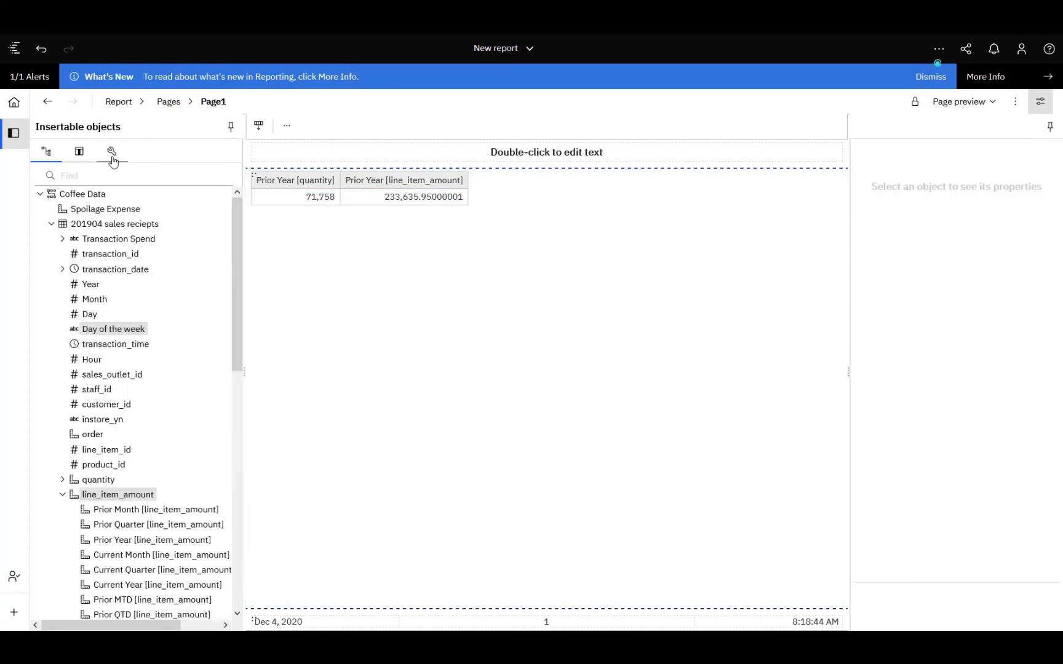
drag(98, 293, 313, 286)
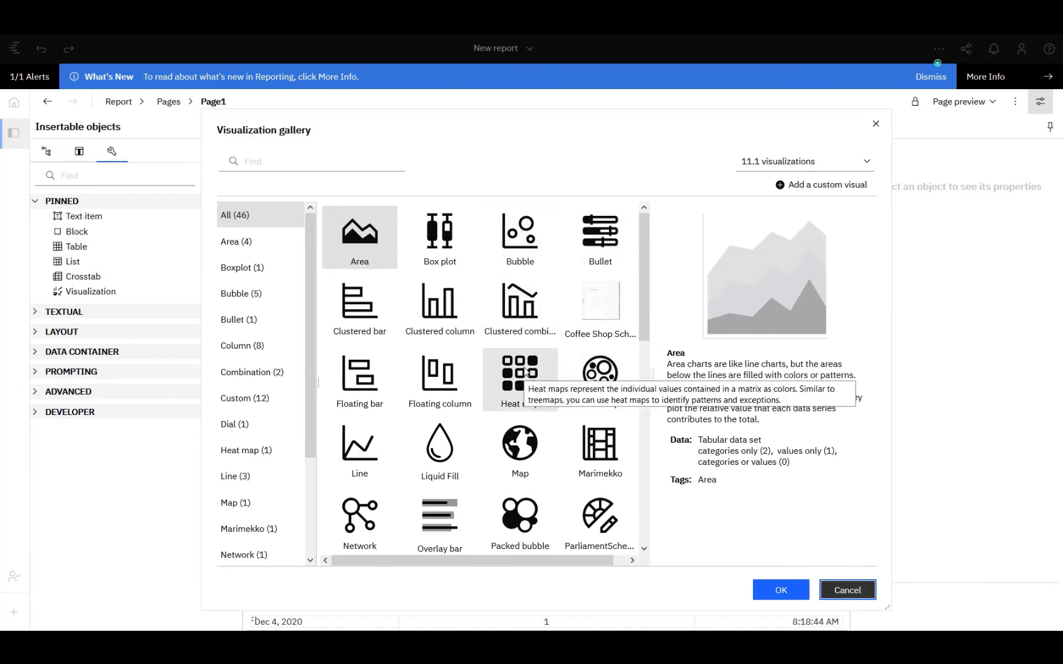
click(364, 453)
click(780, 591)
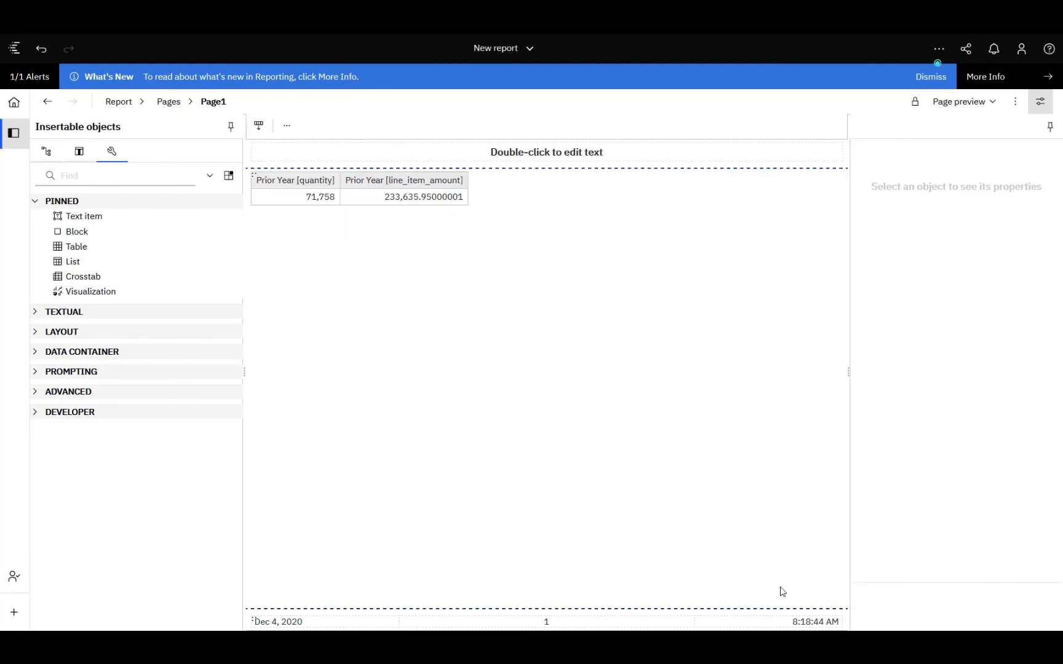
Plot line_item_amount on the line chart's y-axis against Hour on the x-axis.
click(45, 150)
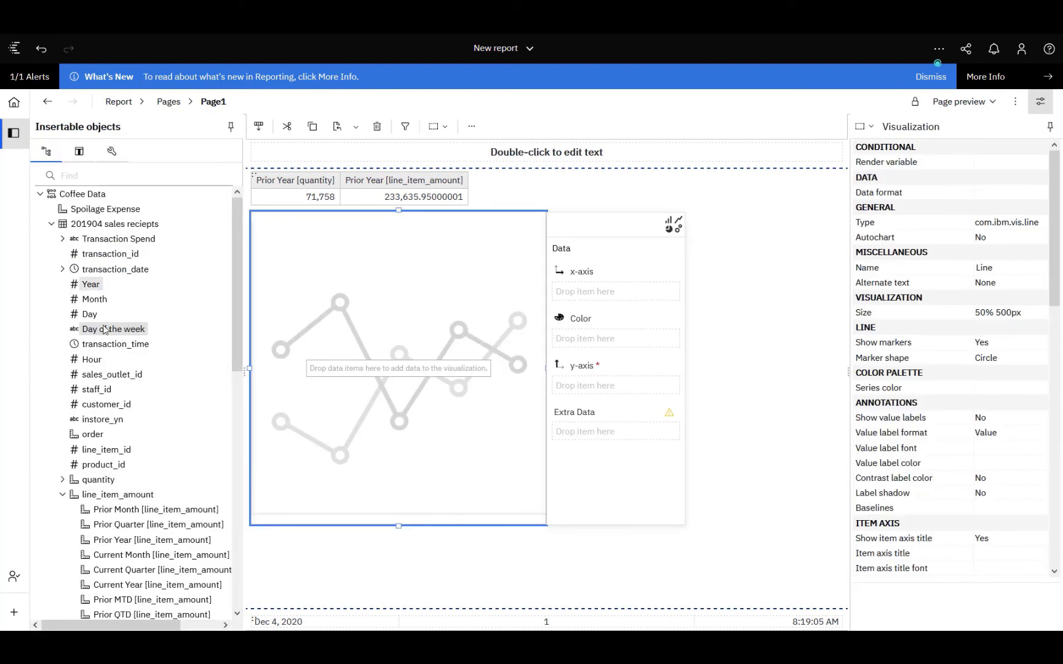
drag(143, 496, 586, 390)
drag(91, 359, 579, 296)
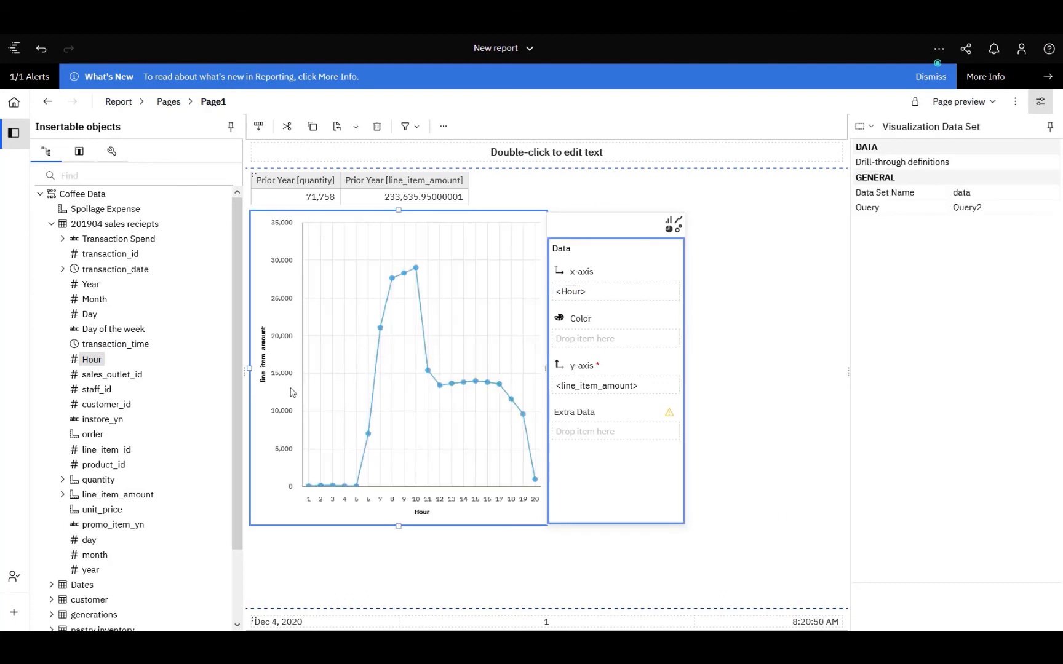
Color the line chart by store_address from the sales_outlet table.
drag(237, 406, 238, 479)
click(52, 595)
drag(110, 490, 584, 336)
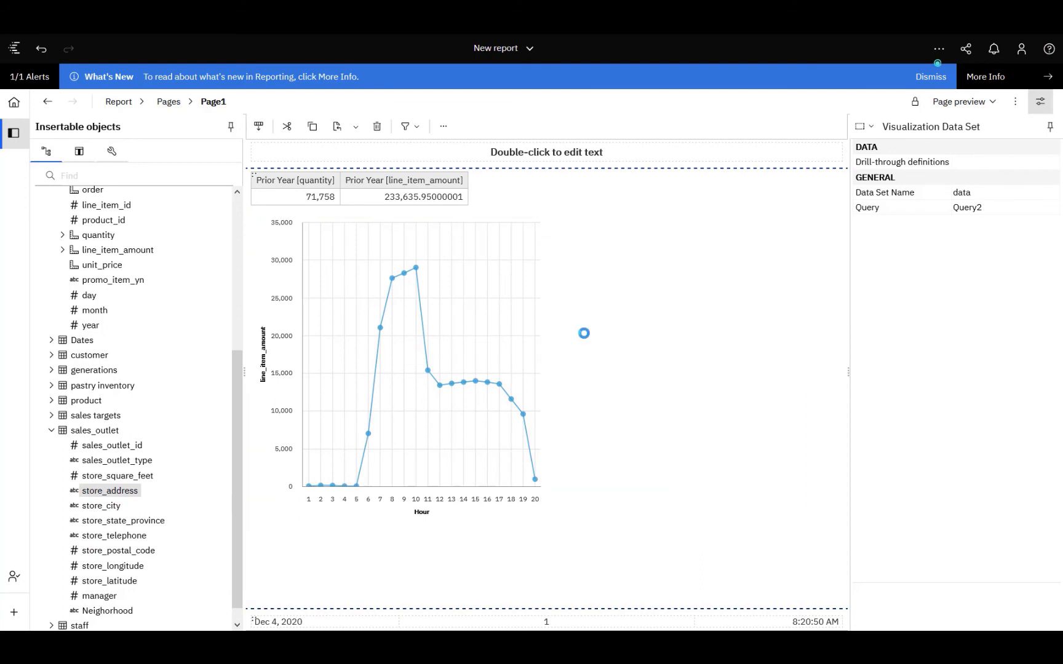